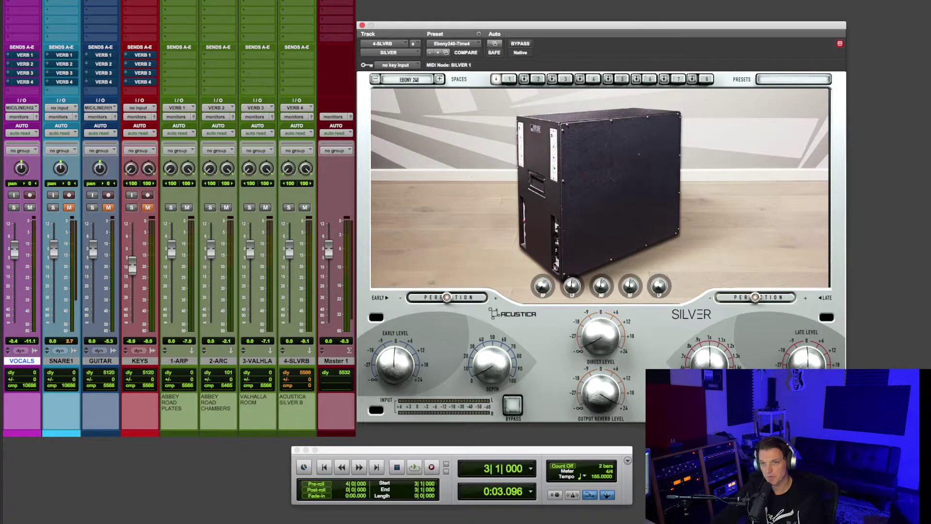
- Open the Abbey Road Plates reverb of the 1-ARP track and play the vocal dry with every reverb send muted
click(179, 2)
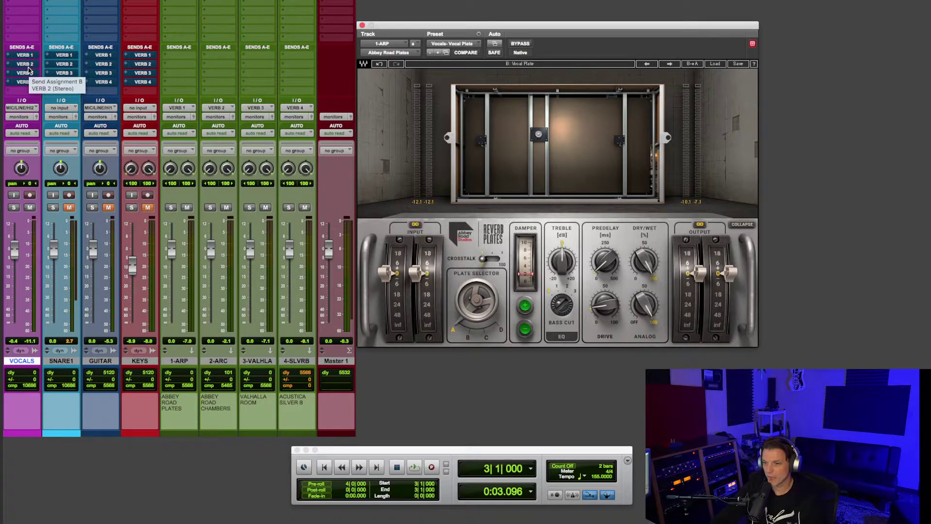
key(space)
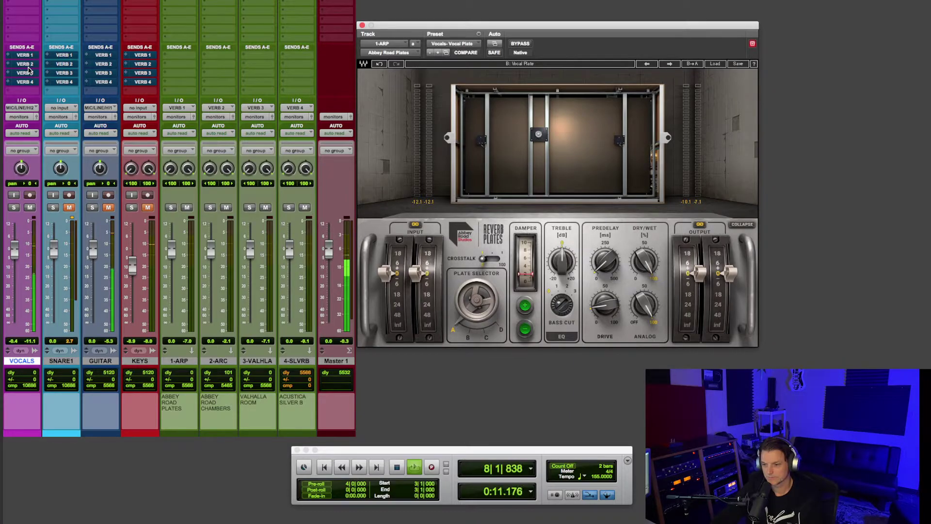
key(space)
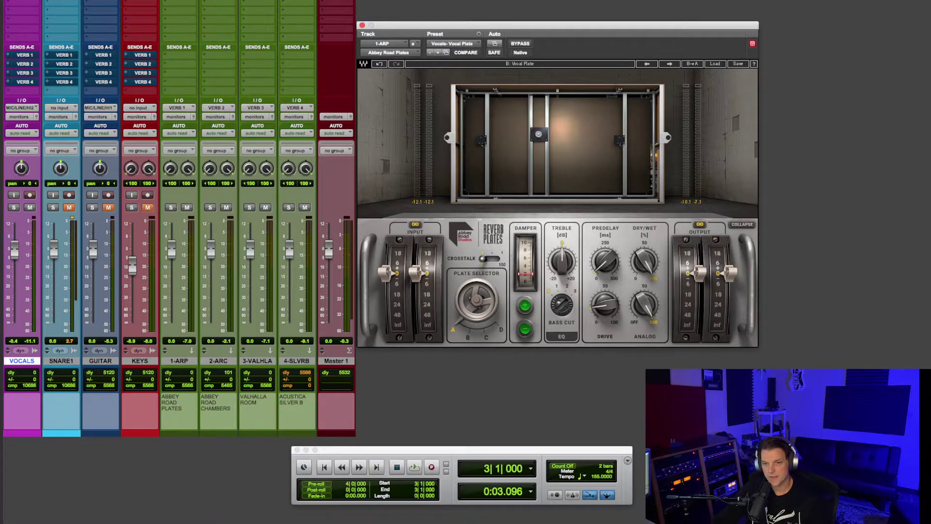
- Unmute the VERB 1 sends on all source tracks and audition the vocal through Abbey Road Plates
alt+click(27, 55)
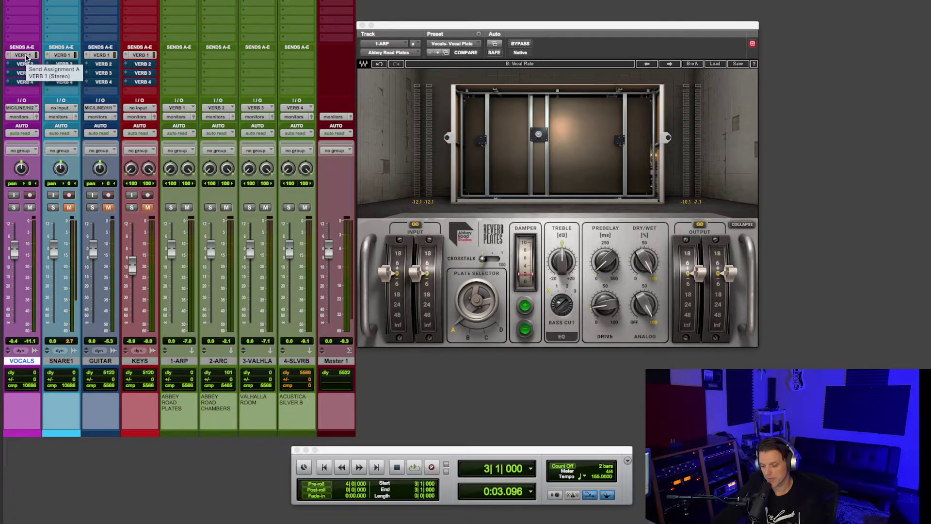
key(space)
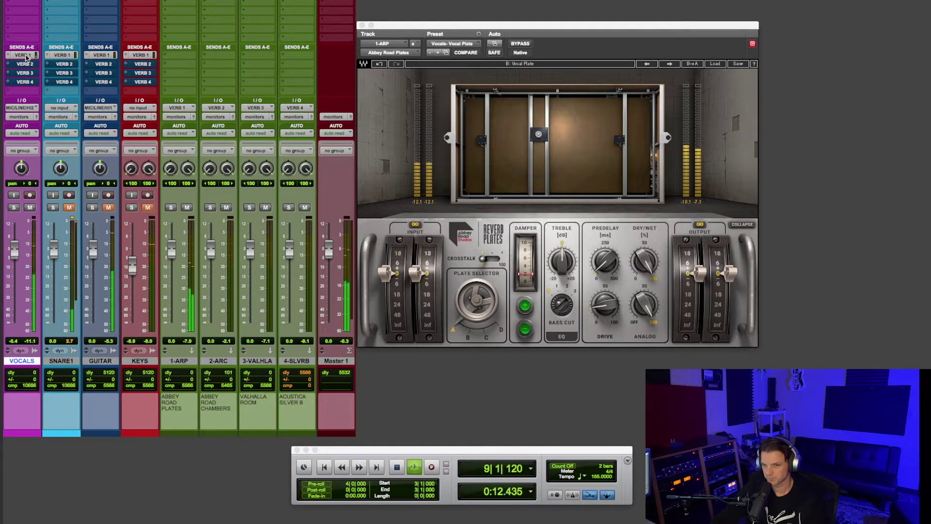
key(space)
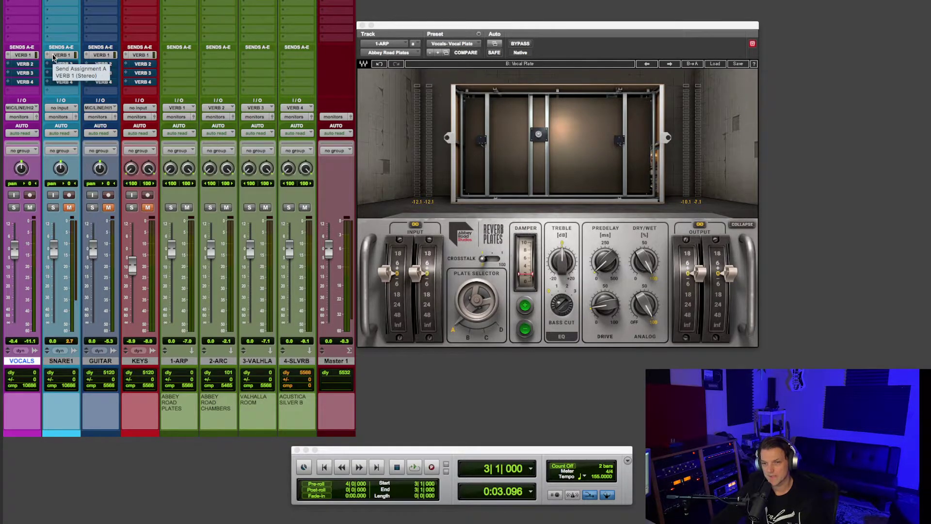
- Switch all tracks from the VERB 1 to the VERB 2 sends, open Abbey Road Chambers and audition the vocal through it
alt+super+click(62, 55)
alt+super+click(63, 64)
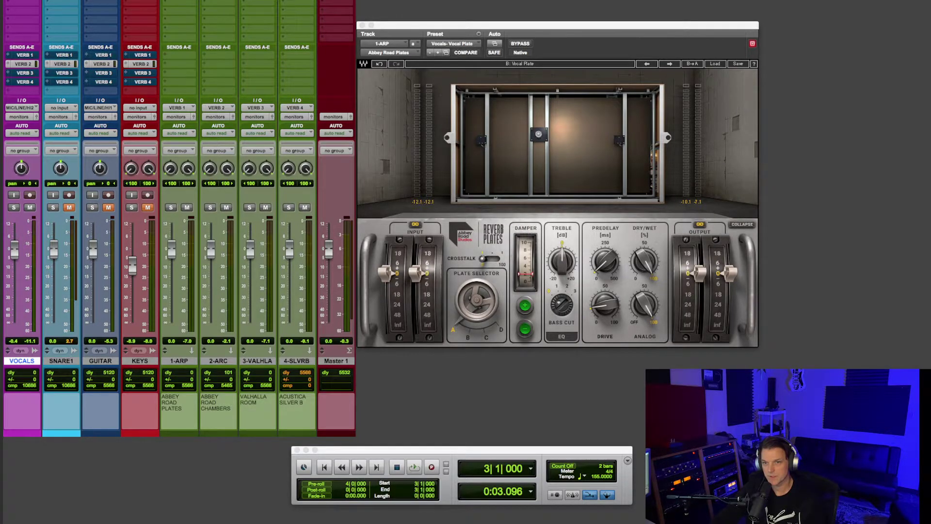
click(218, 1)
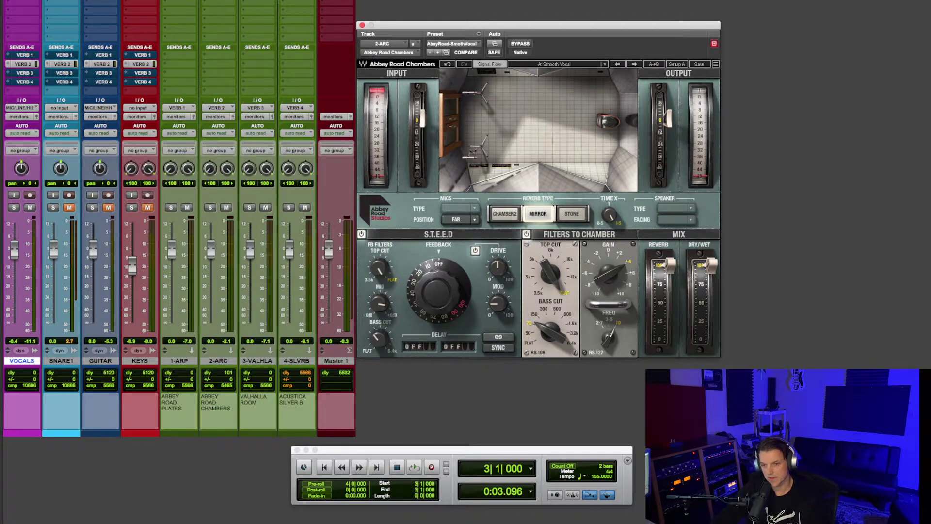
key(space)
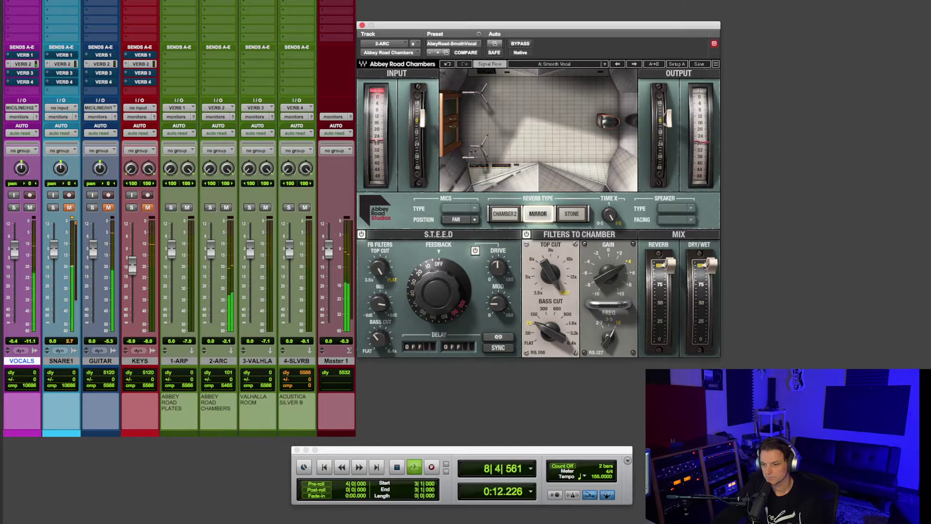
key(space)
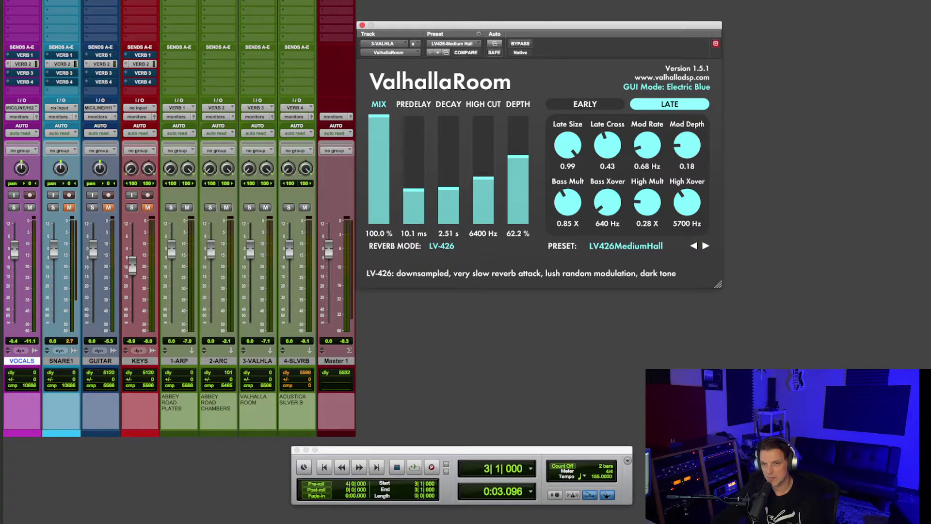
- Switch all tracks from the VERB 2 to the VERB 3 sends and audition the vocal through ValhallaRoom
click(144, 73)
key(space)
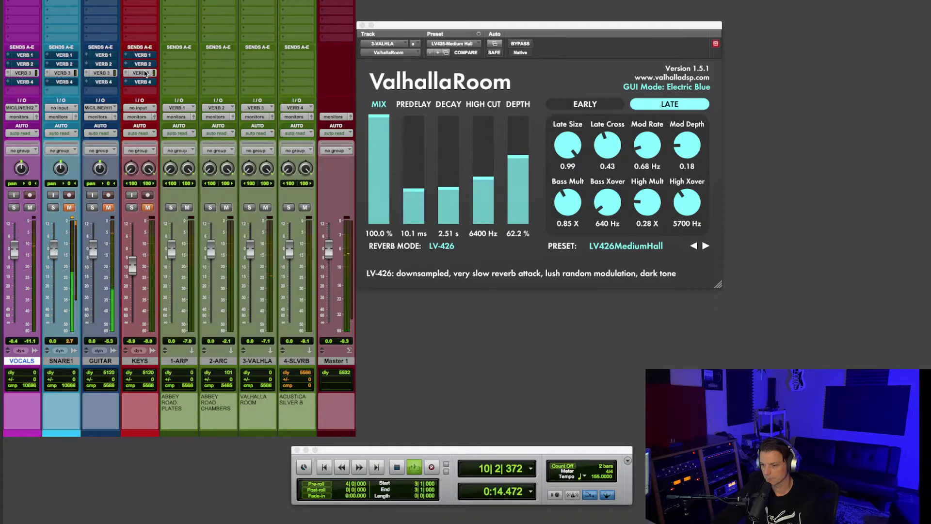
key(space)
- Mute the VERB 3 sends, unmute the VERB 4 sends on all tracks and audition the vocal through Acustica SILVER
ctrl+alt+super+click(144, 73)
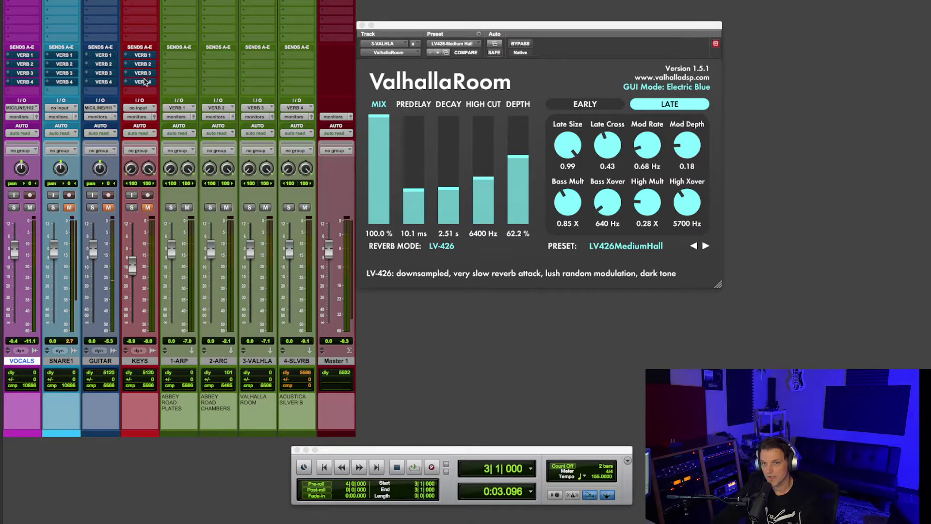
ctrl+alt+super+click(143, 82)
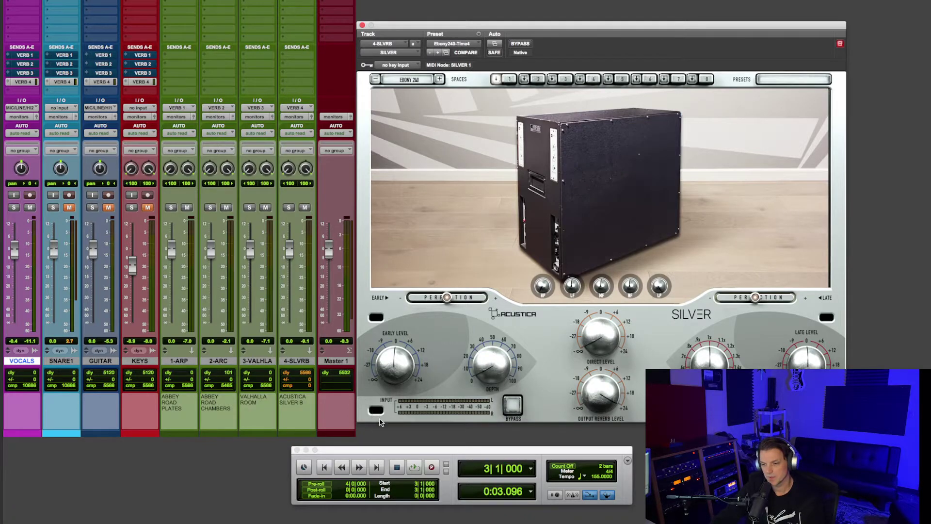
key(space)
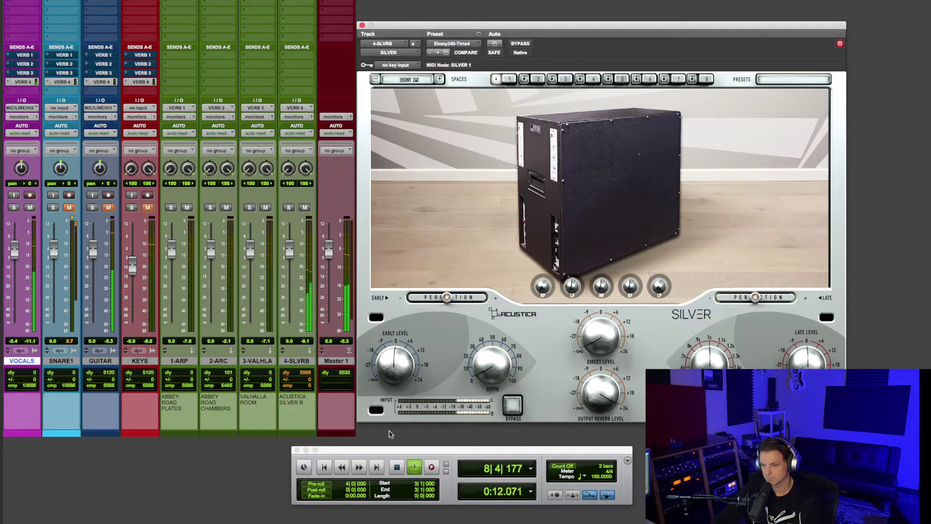
key(space)
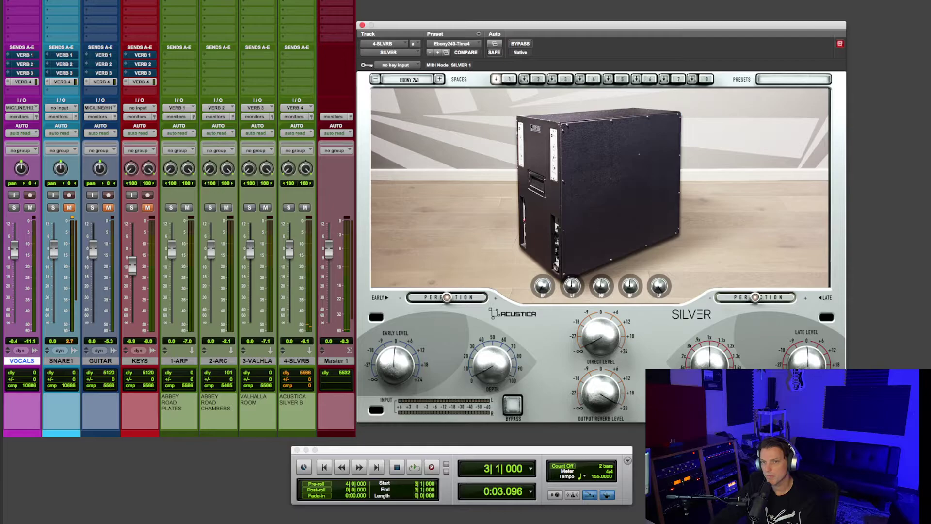
- Reopen Abbey Road Plates, switch all tracks from the VERB 4 to the VERB 1 sends and start playing the vocal for back-to-back comparison
click(178, 13)
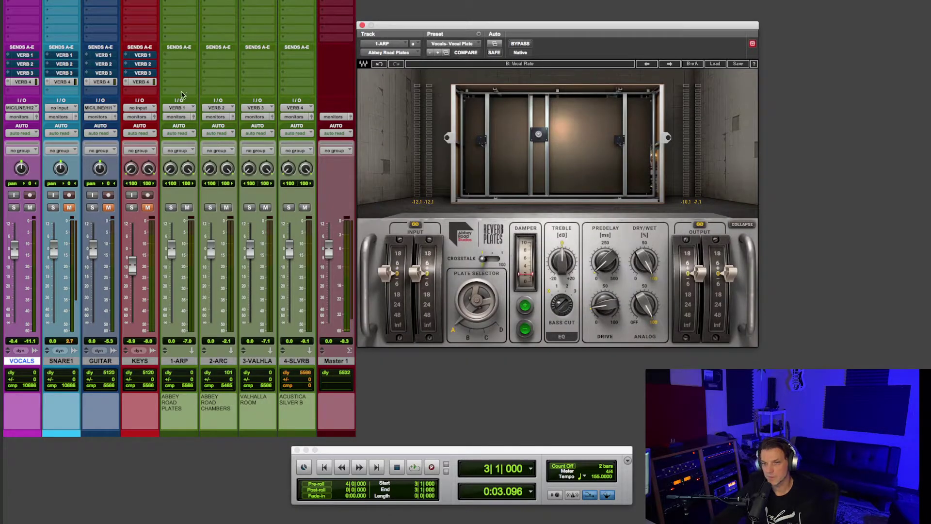
ctrl+alt+super+click(105, 81)
ctrl+alt+super+click(103, 53)
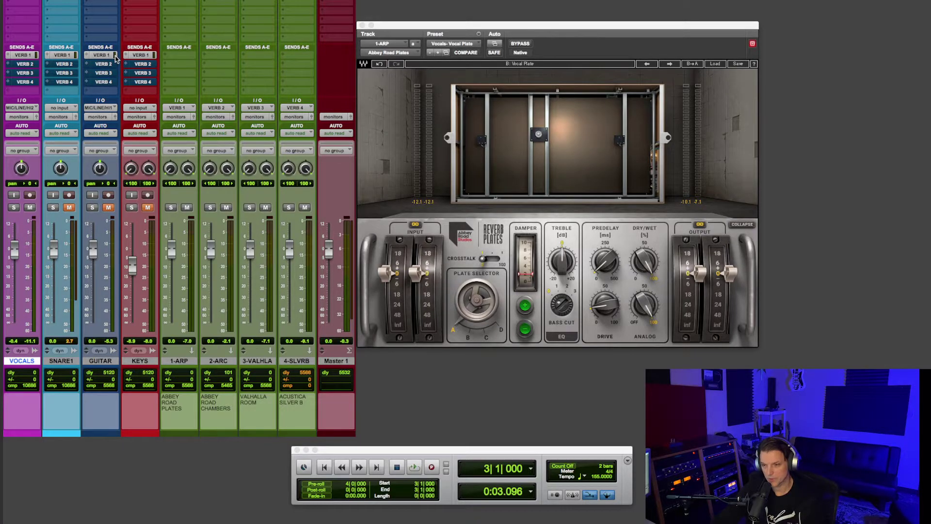
key(space)
click(140, 55)
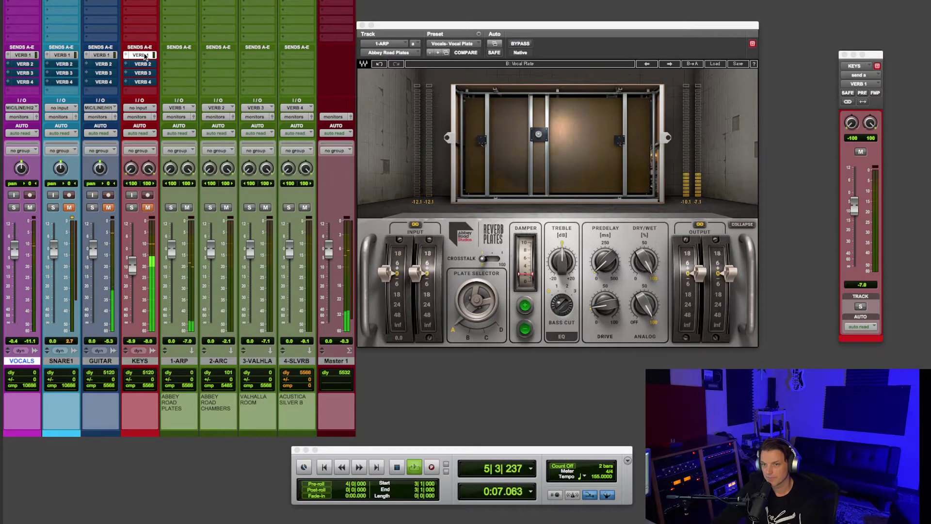
- During playback, switch the sends to VERB 2 with Abbey Road Chambers open, and on to VERB 3 with ValhallaRoom open
ctrl+super+click(148, 55)
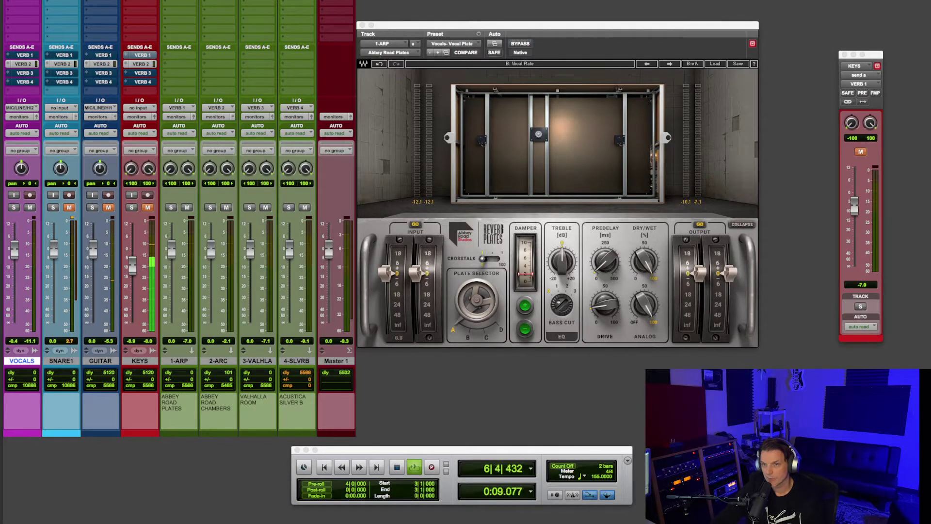
click(218, 1)
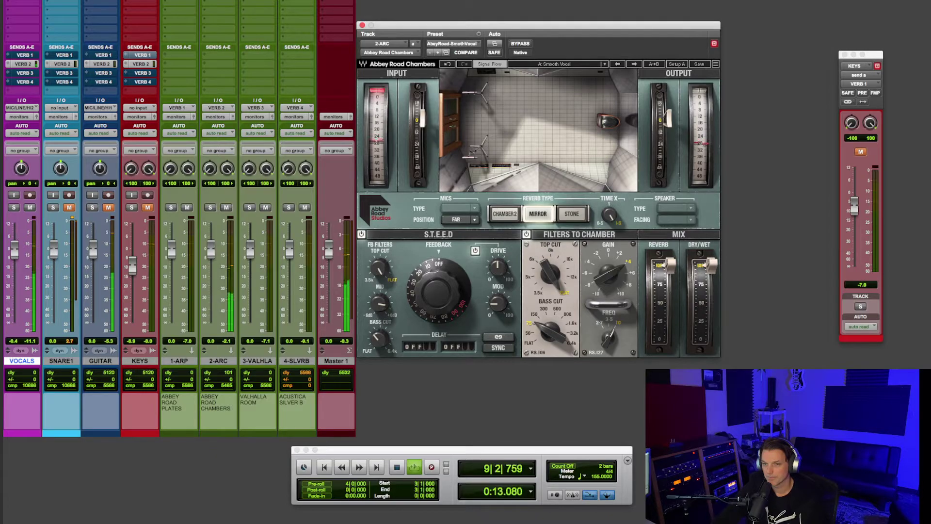
ctrl+super+click(146, 65)
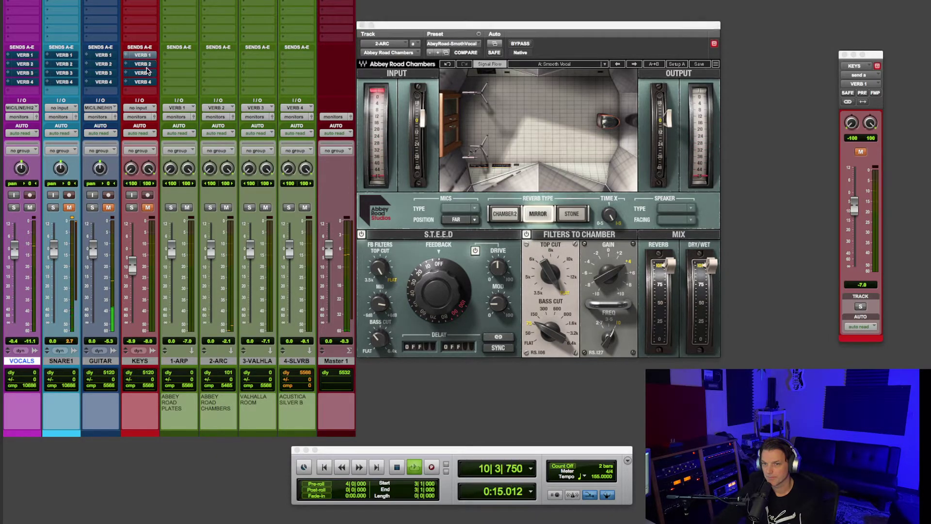
ctrl+alt+super+click(147, 72)
click(257, 2)
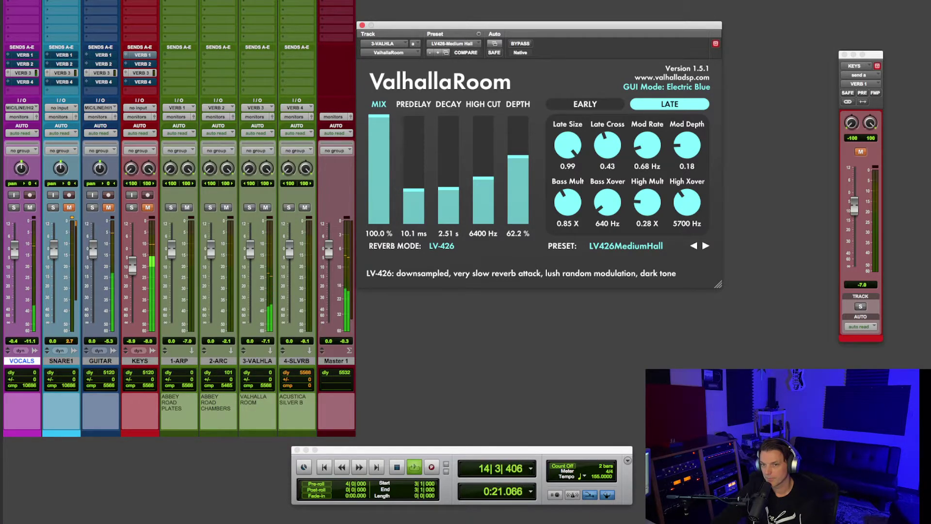
- Switch all tracks from the VERB 3 to the VERB 4 sends, listen to the vocal through SILVER and stop playback
ctrl+alt+super+click(143, 73)
ctrl+alt+super+click(143, 81)
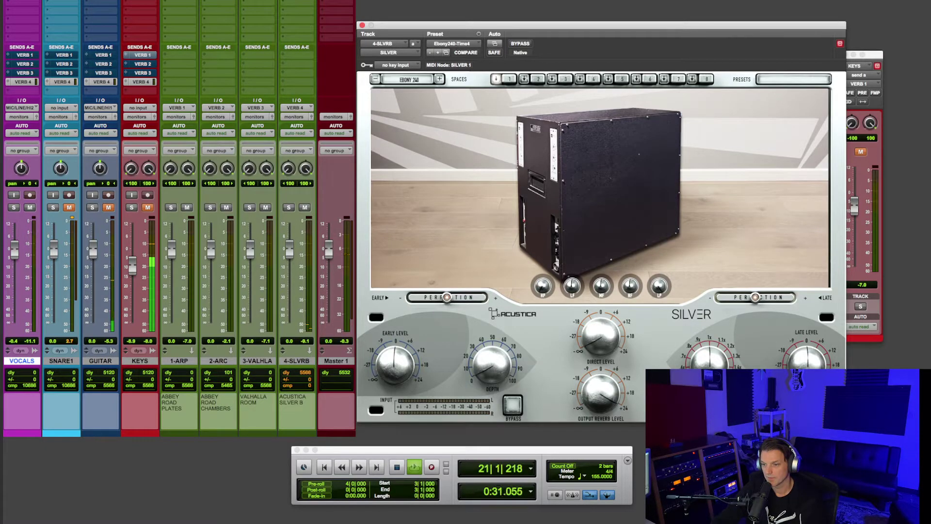
key(space)
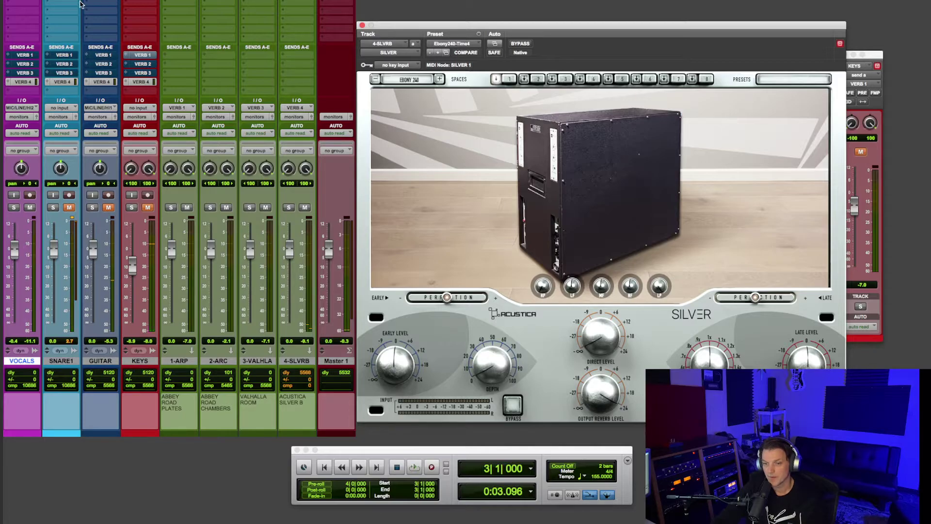
- Mute the VOCALS track, unmute SNARE1 and mute the VERB 4 sends on all tracks
click(29, 208)
click(69, 208)
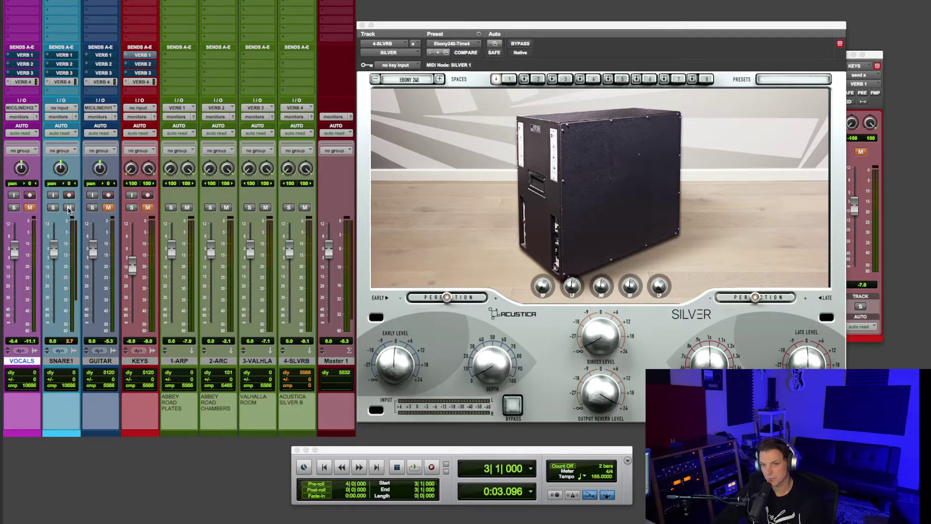
ctrl+alt+super+click(64, 82)
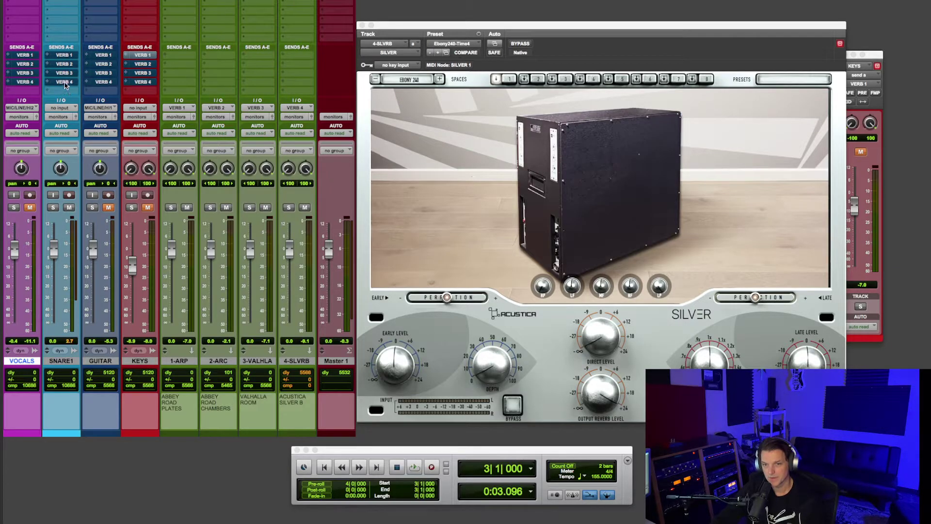
- Play the snare dry with all reverb sends muted and Abbey Road Plates open on its Short Snare preset
click(64, 55)
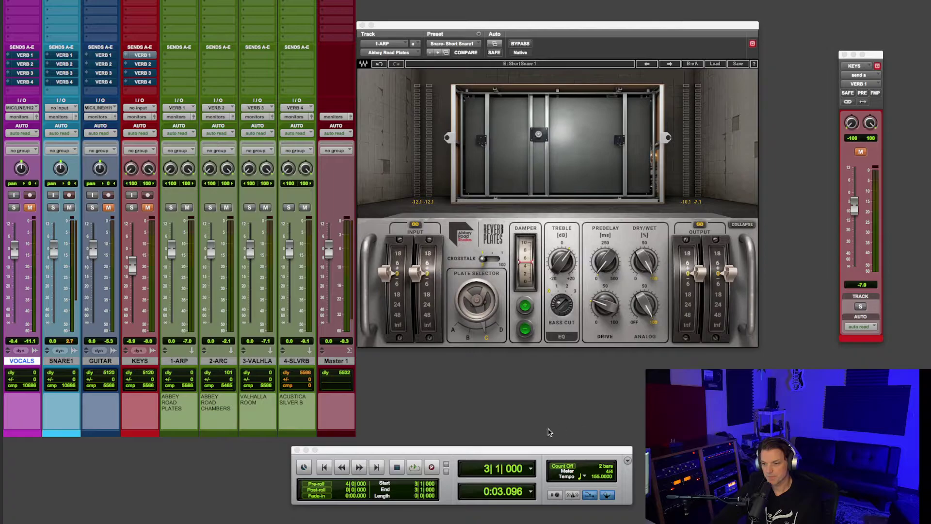
click(415, 467)
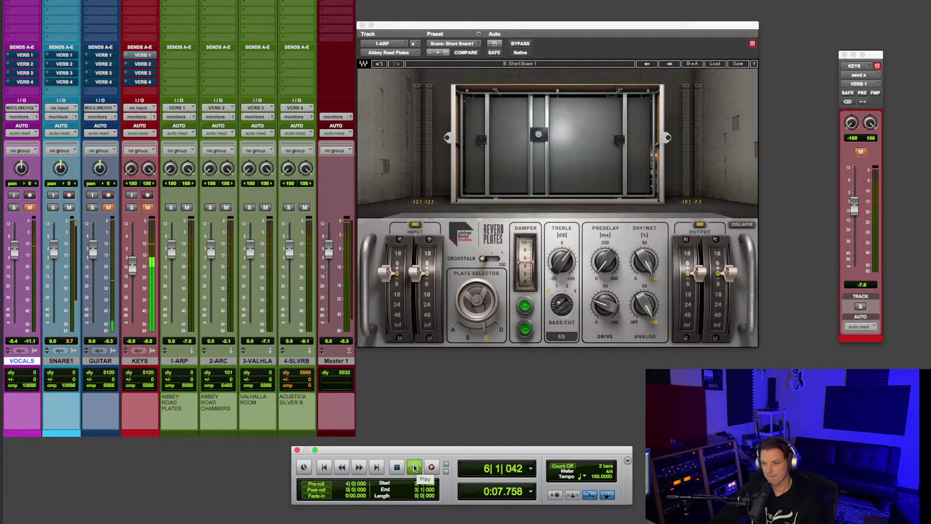
click(414, 467)
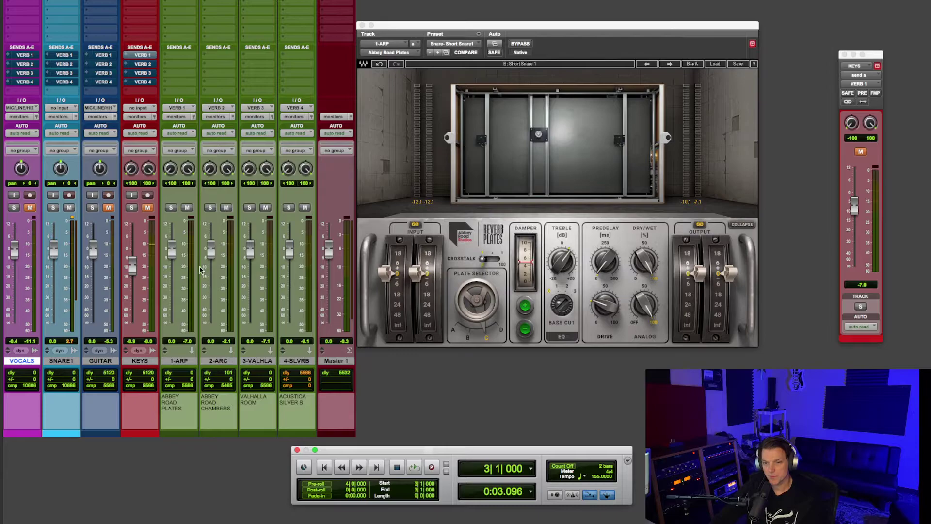
- Unmute the VERB 1 sends on all tracks and audition the snare through the Abbey Road Plates Short Snare preset
click(68, 58)
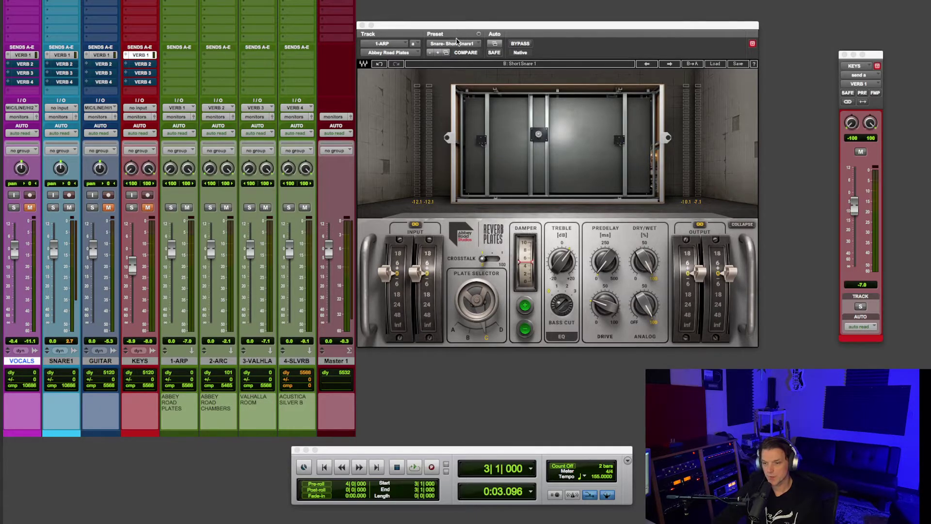
key(space)
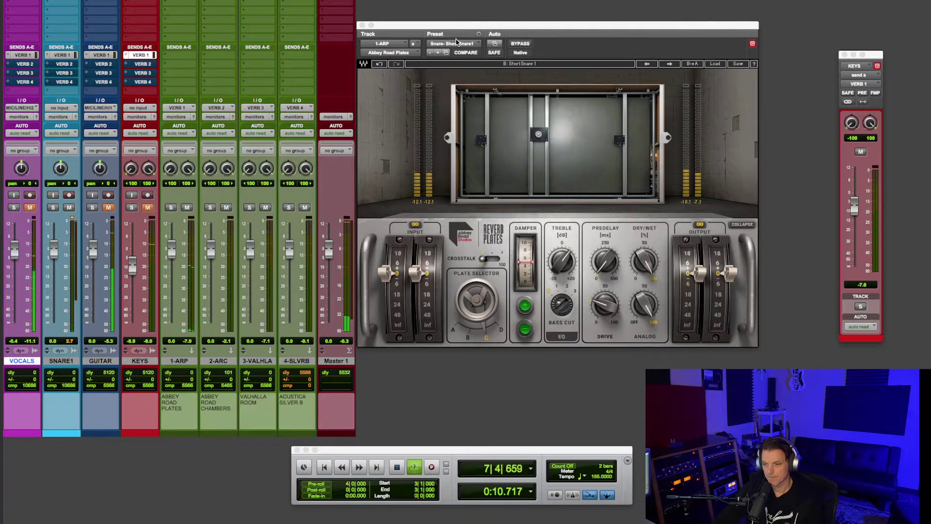
key(space)
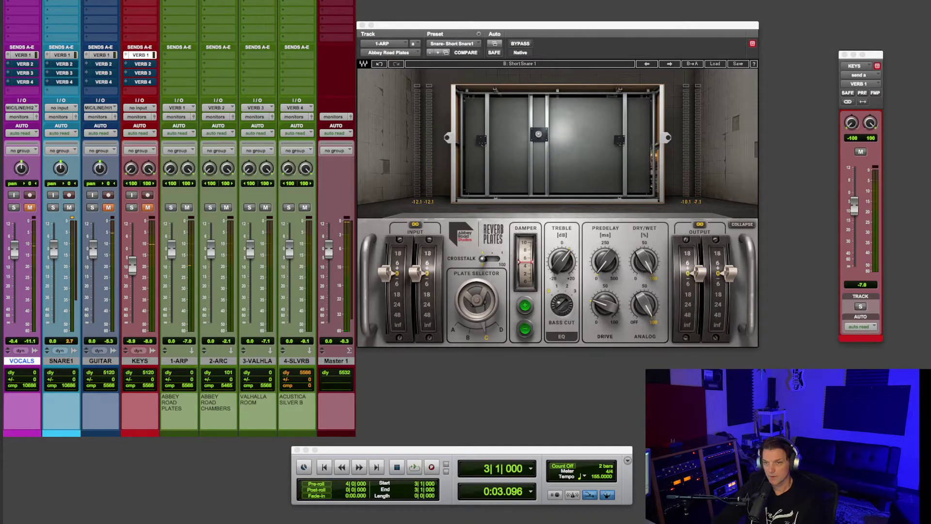
- Open Abbey Road Chambers on 2-ARC, switch all tracks from the VERB 1 to the VERB 2 sends and audition the snare
click(218, 1)
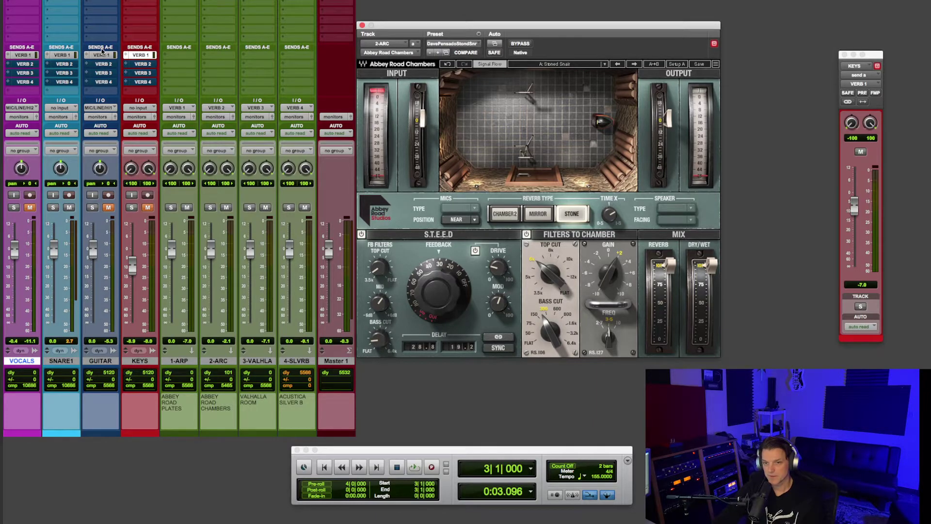
alt+super+click(103, 65)
key(space)
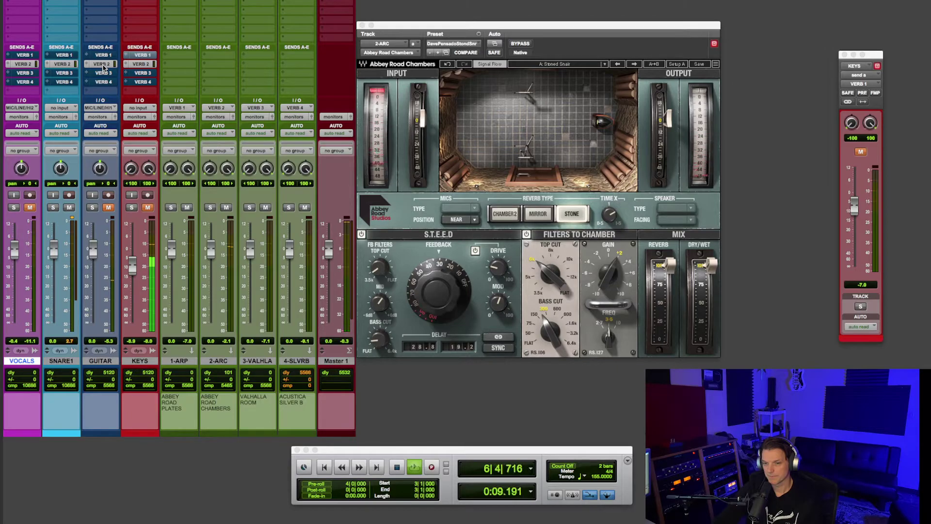
key(space)
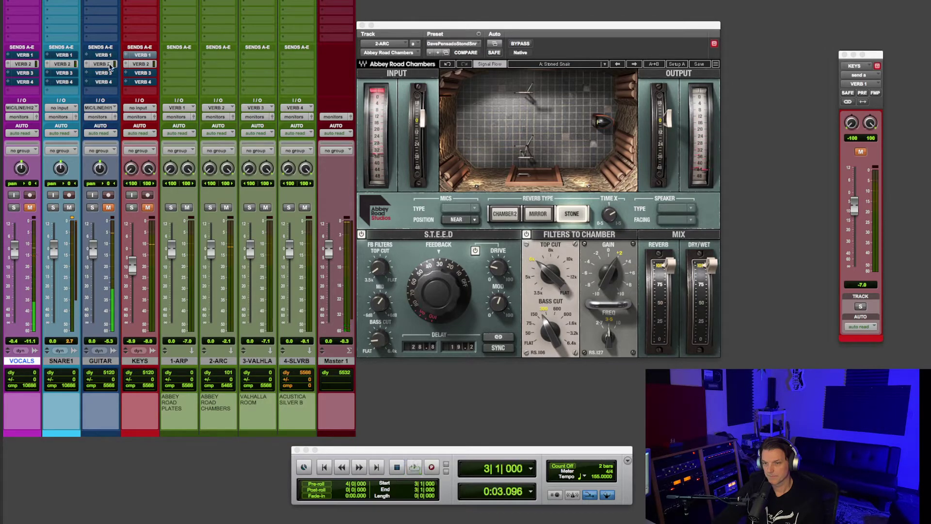
- Switch all tracks from the VERB 2 to the VERB 3 sends and audition the snare
click(100, 73)
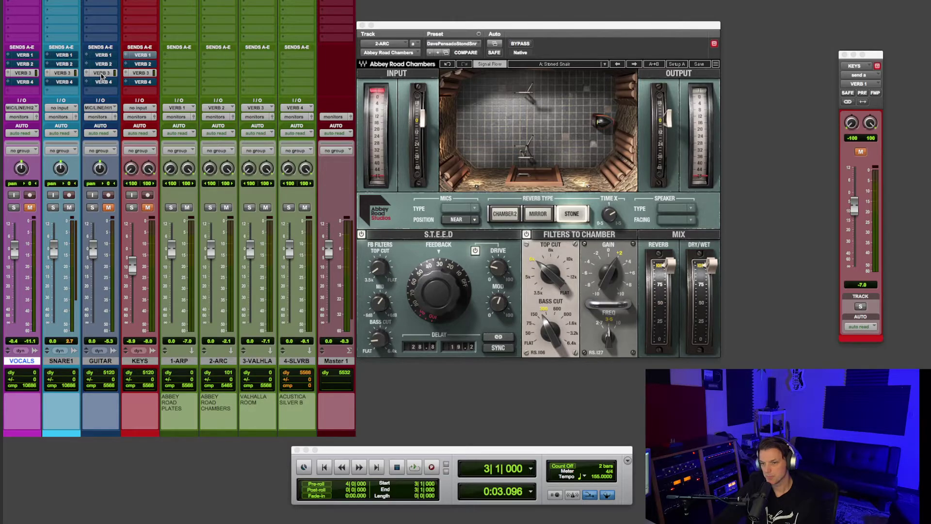
key(space)
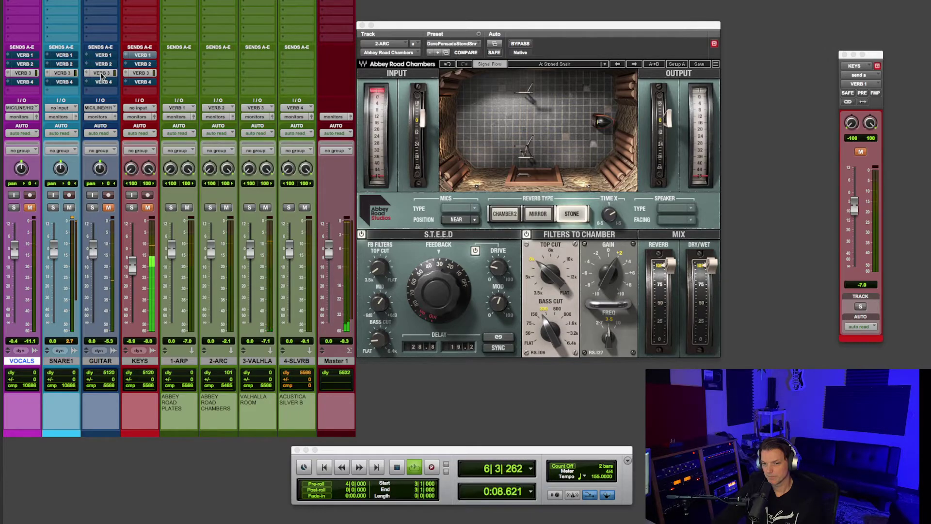
key(space)
- Switch all tracks to the VERB 4 sends, open Acustica SILVER on 4-SLVRB with the Ebony240-Time2 preset and audition the snare
ctrl+alt+super+click(101, 77)
ctrl+alt+super+click(100, 83)
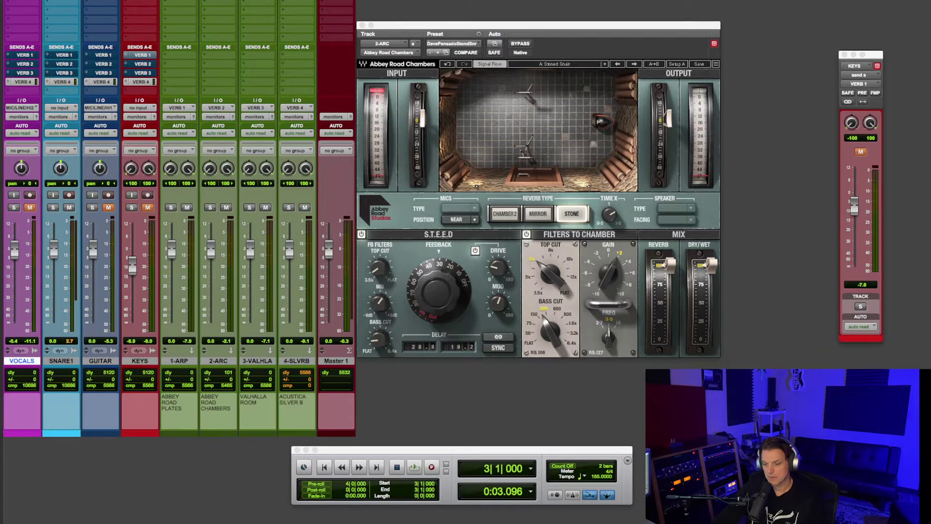
click(297, 2)
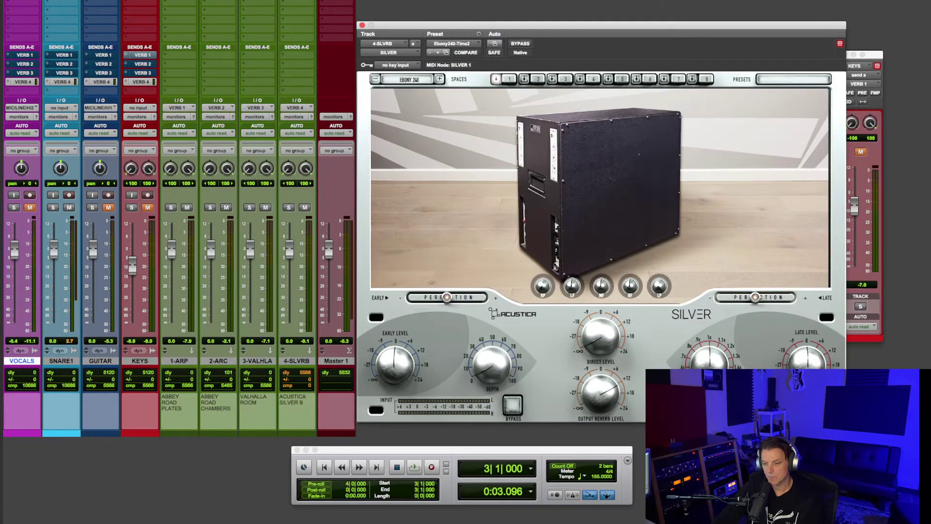
key(space)
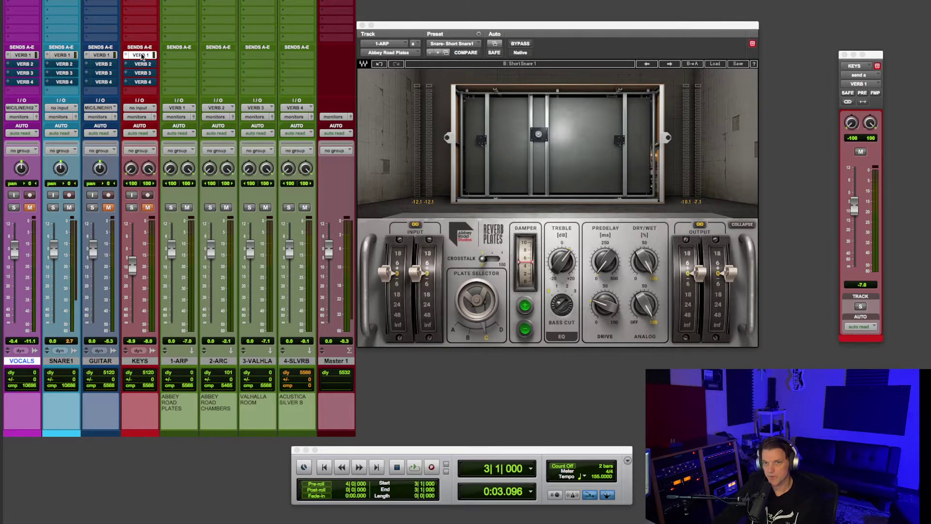
- During playback, compare the reverbs on the snare by switching all tracks through the VERB 1, VERB 2, VERB 3 and VERB 4 sends
key(space)
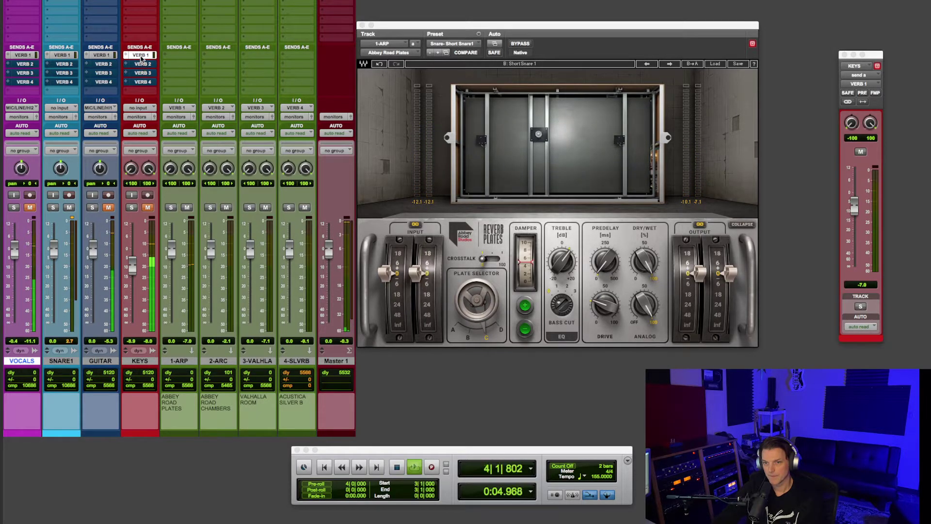
ctrl+super+click(141, 56)
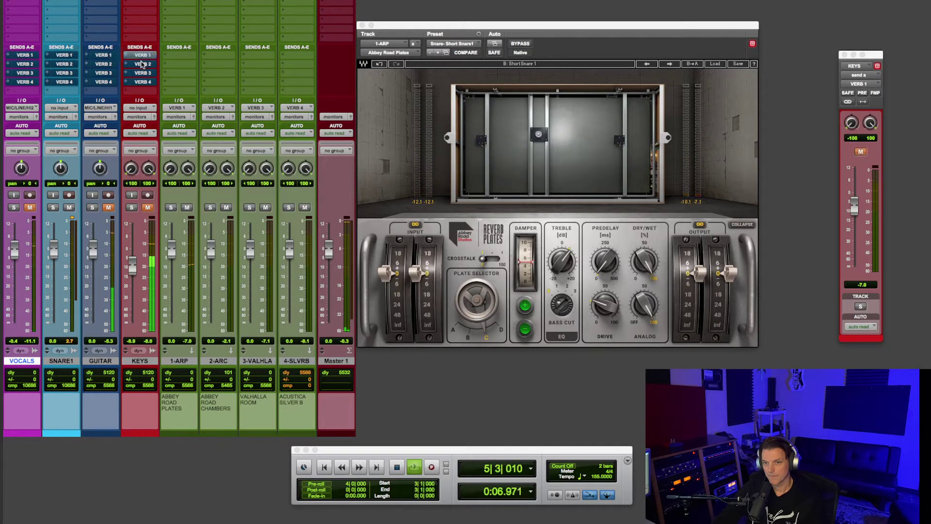
ctrl+super+click(142, 64)
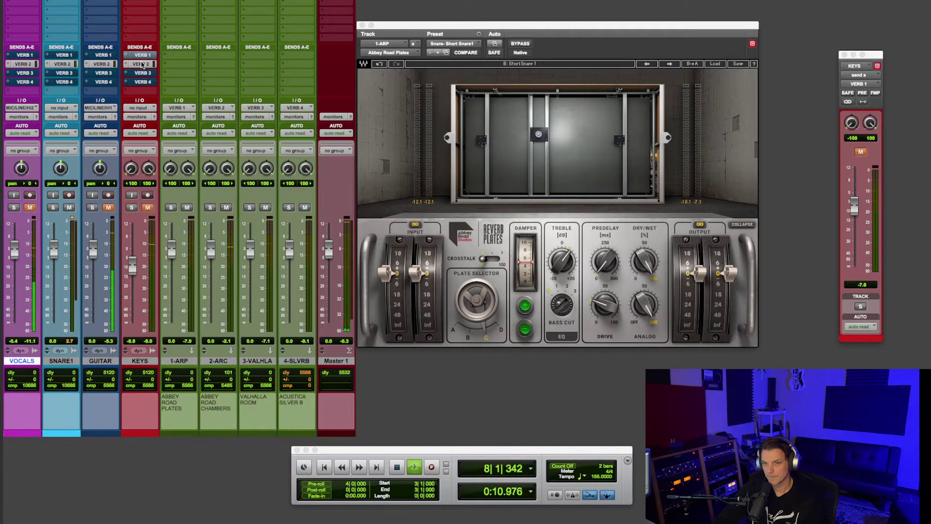
ctrl+super+click(142, 73)
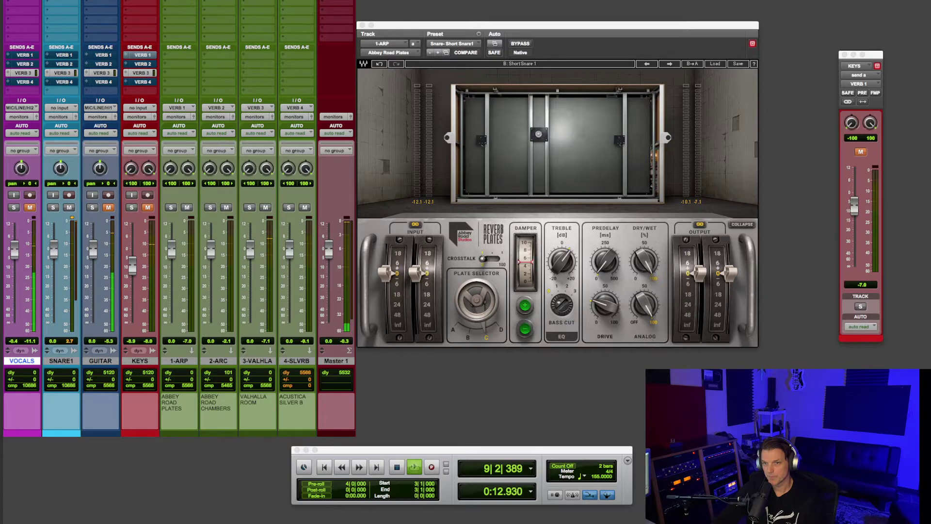
ctrl+super+click(142, 82)
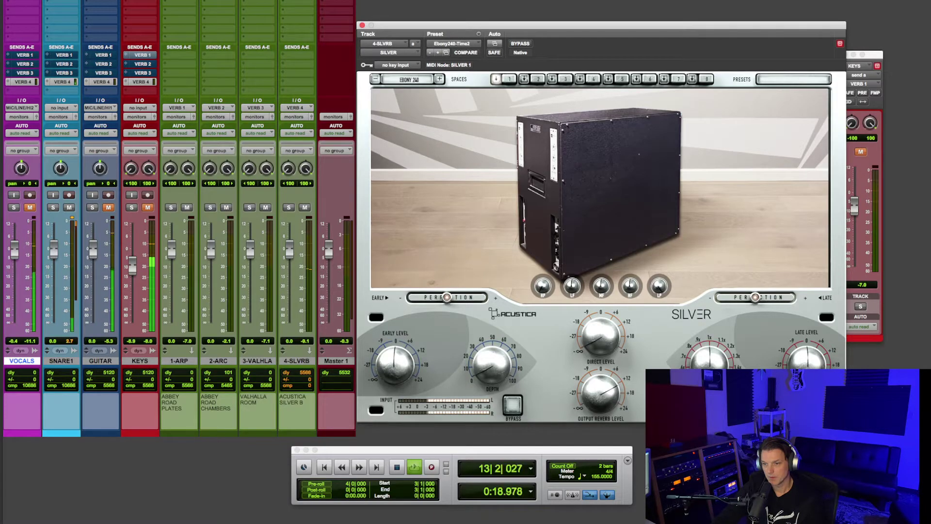
key(space)
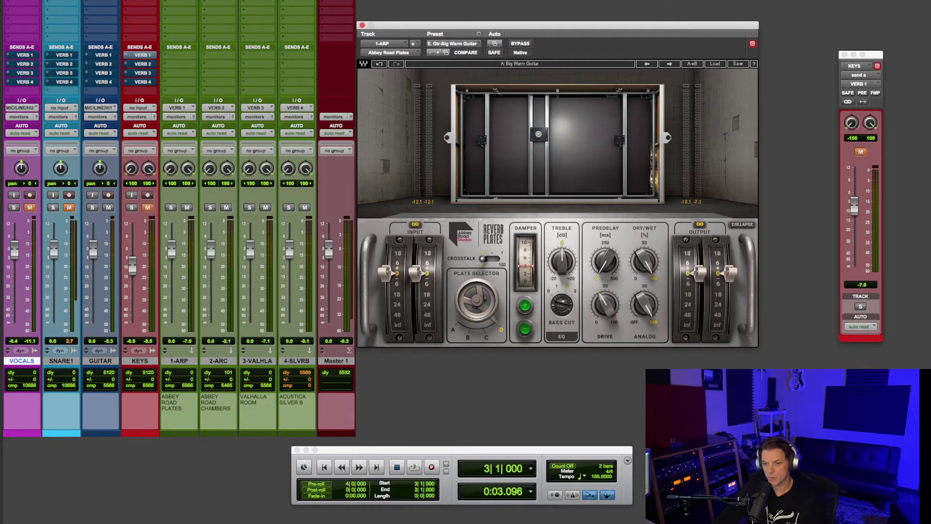
- Play the guitar dry, unmute the VERB 1 sends on all tracks and audition it through the Abbey Road Plates Big Warm Guitar preset
key(space)
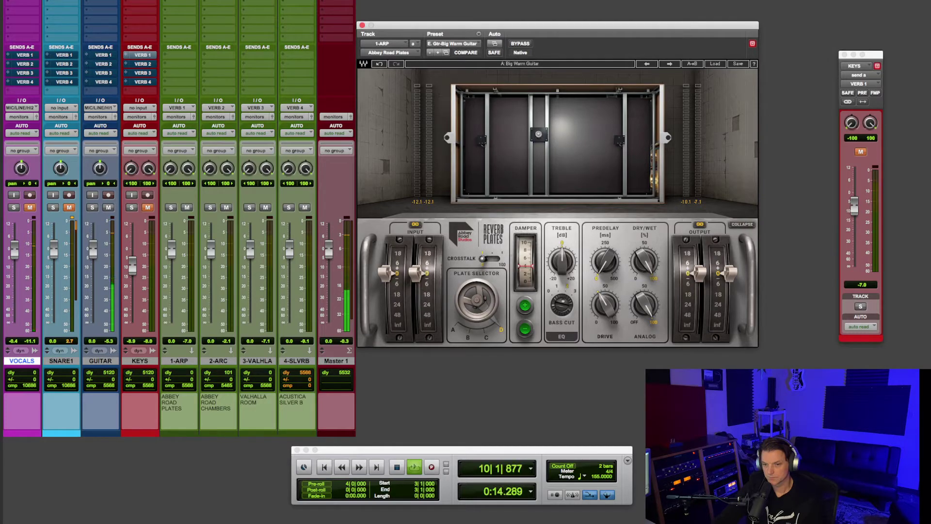
key(space)
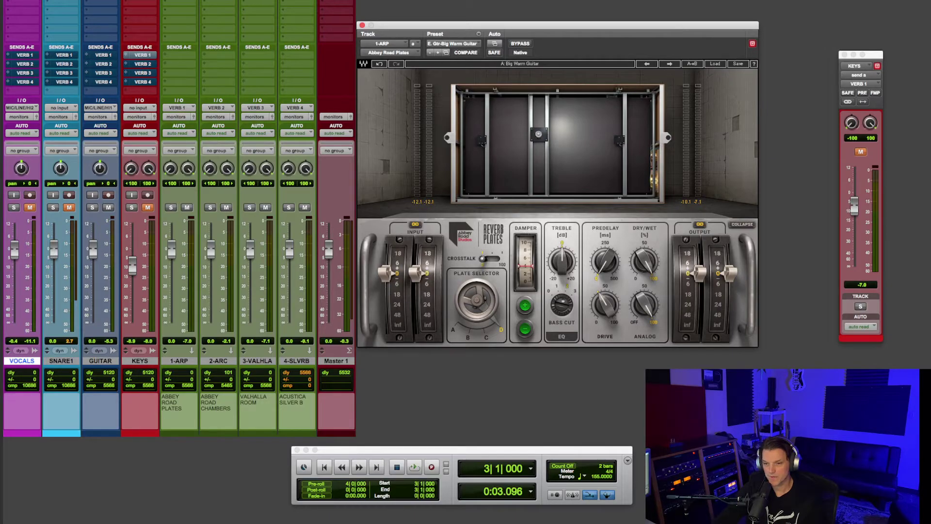
ctrl+alt+super+click(141, 58)
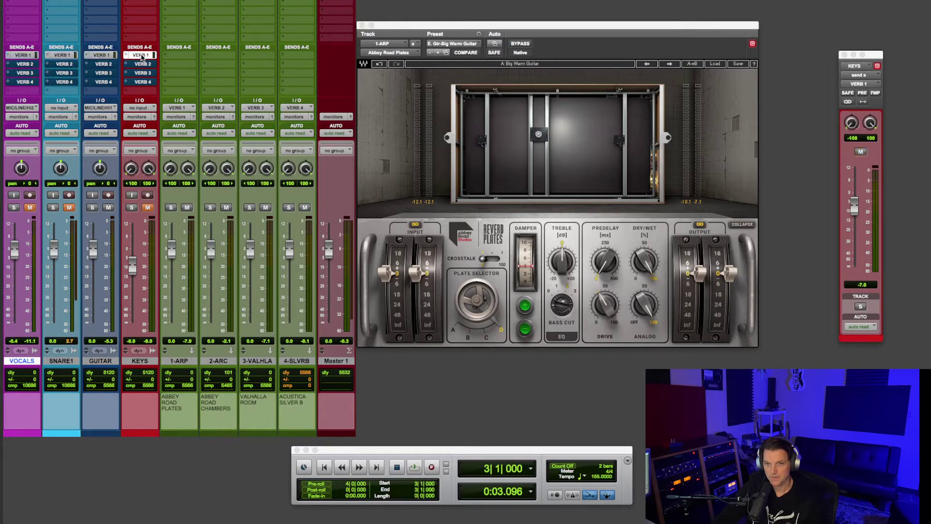
key(space)
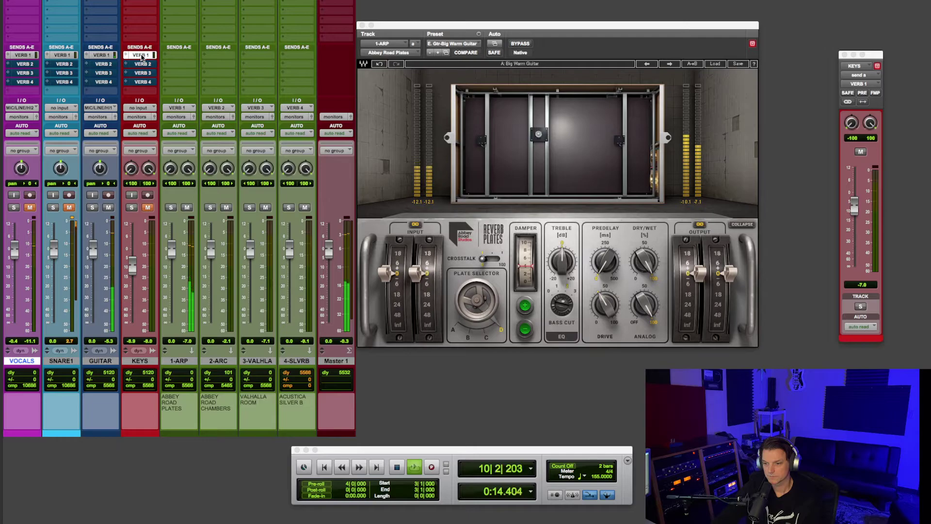
key(space)
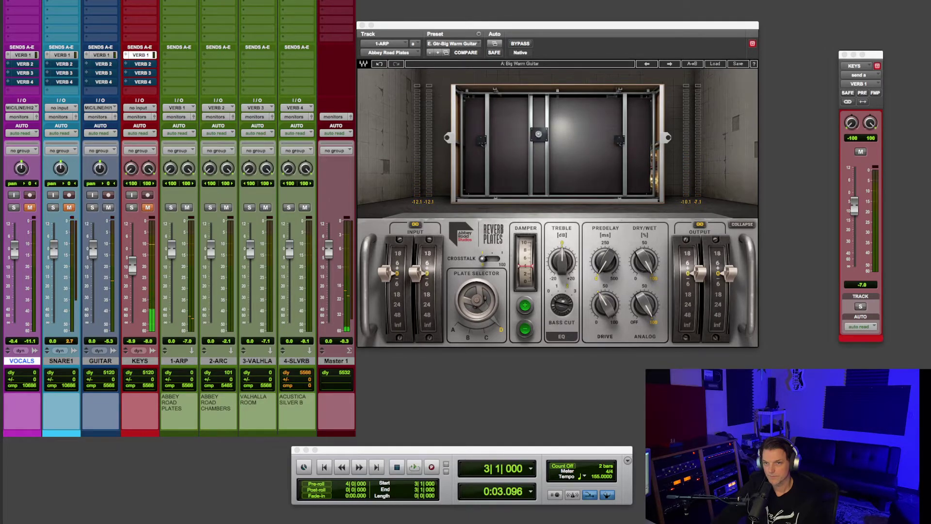
- Open Abbey Road Chambers on 2-ARC with its Nice Chamber preset, switch all tracks to the VERB 2 sends and audition the guitar
click(219, 1)
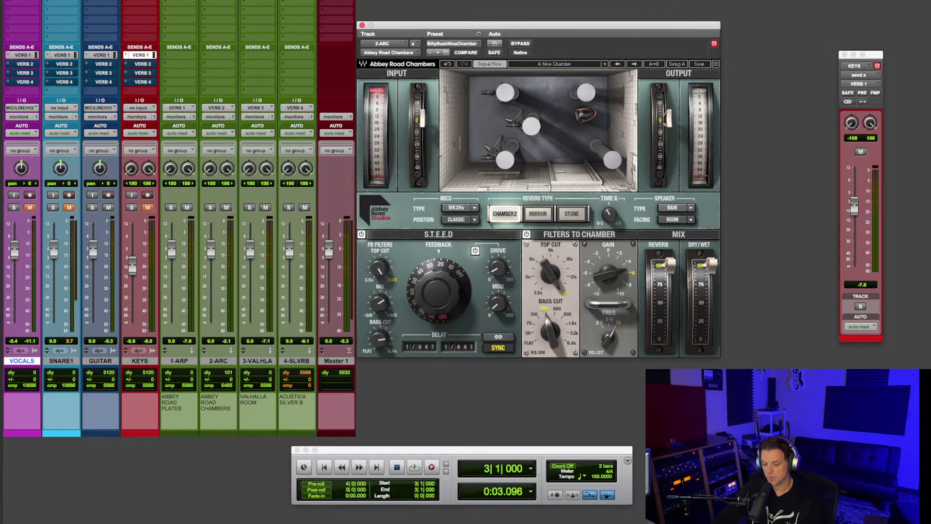
alt+super+click(101, 64)
key(space)
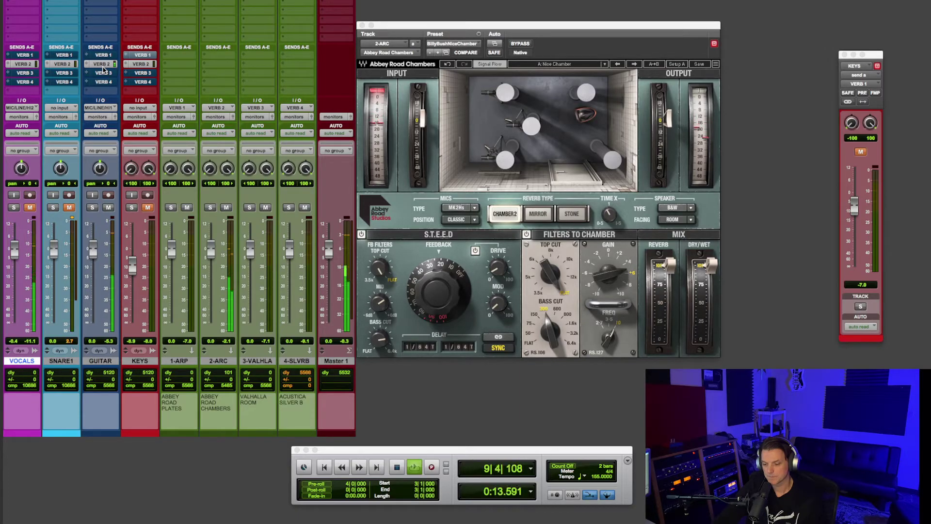
key(space)
- Switch all tracks to the VERB 3 sends, open ValhallaRoom on its AbbeyChurchOfFossanova preset and audition the guitar
click(103, 73)
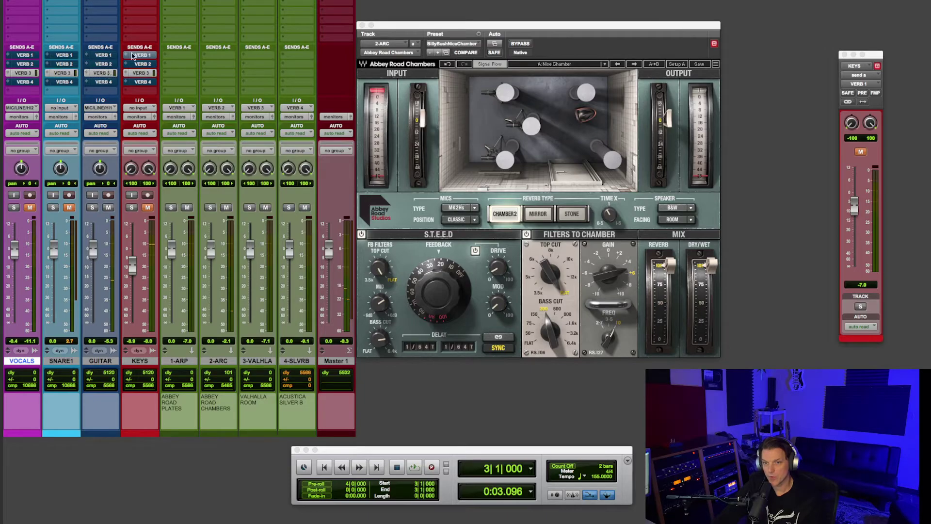
click(257, 1)
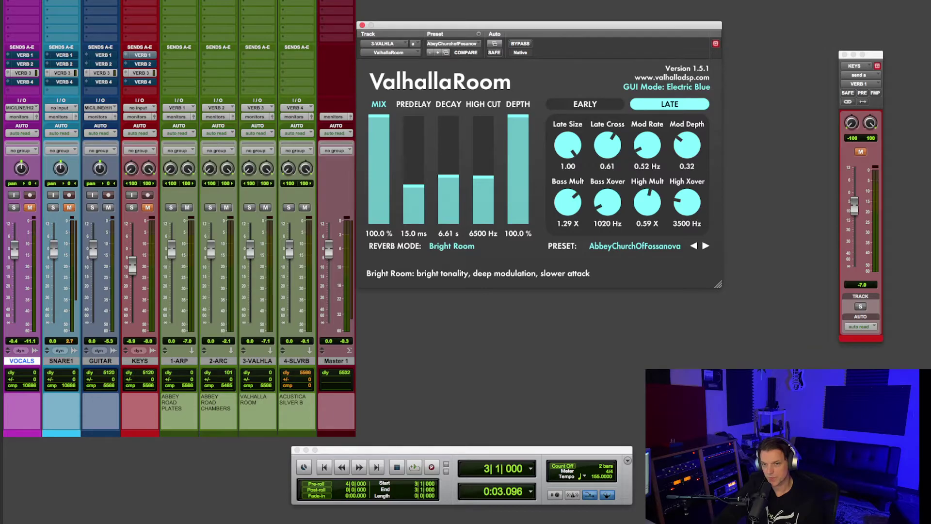
key(space)
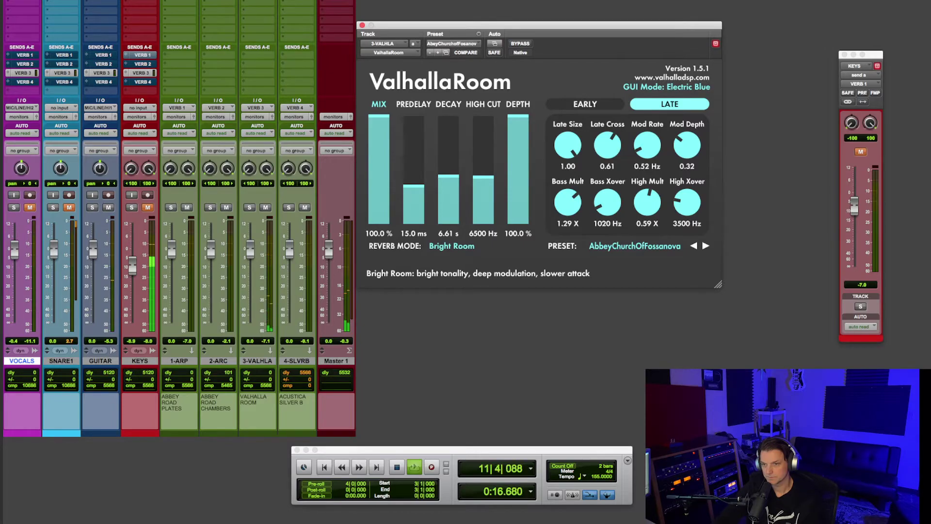
key(space)
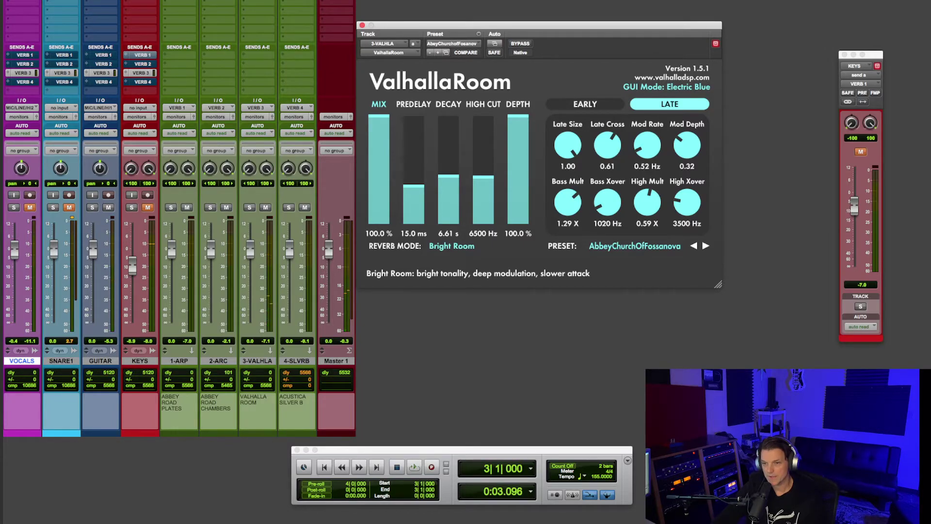
- Open Acustica SILVER on its Ebony 240 Large preset, switch all tracks to the VERB 4 sends and audition the guitar
click(297, 1)
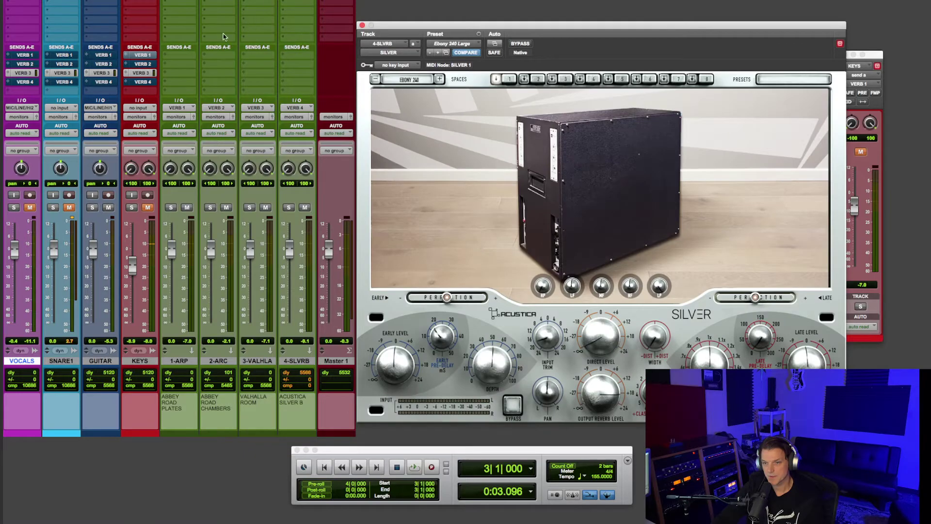
click(145, 82)
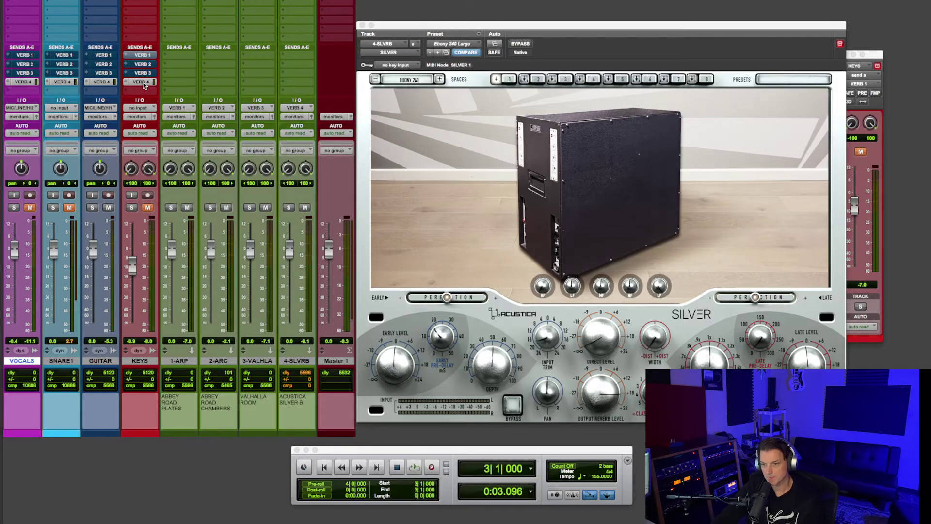
key(space)
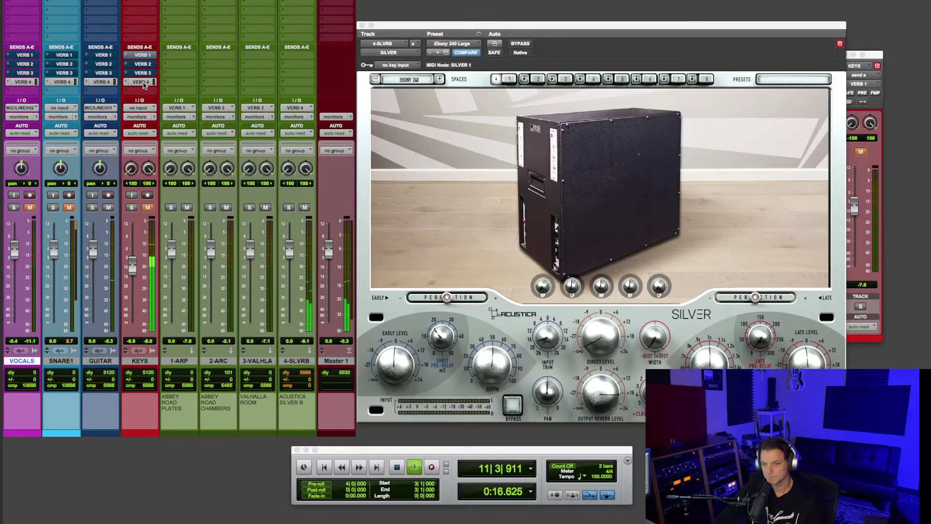
key(space)
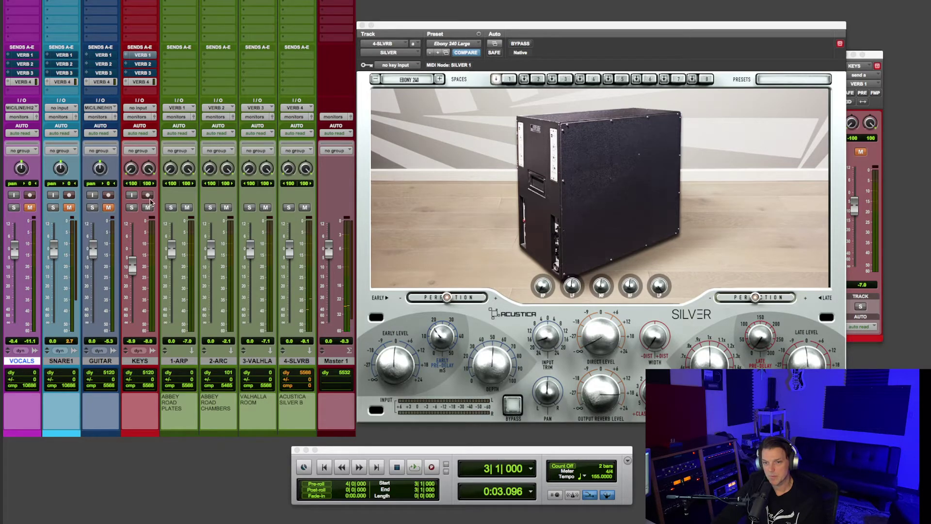
- Mute the VERB 4 sends on all tracks and play the keys dry, raising the KEYS track's volume slightly
alt+click(143, 82)
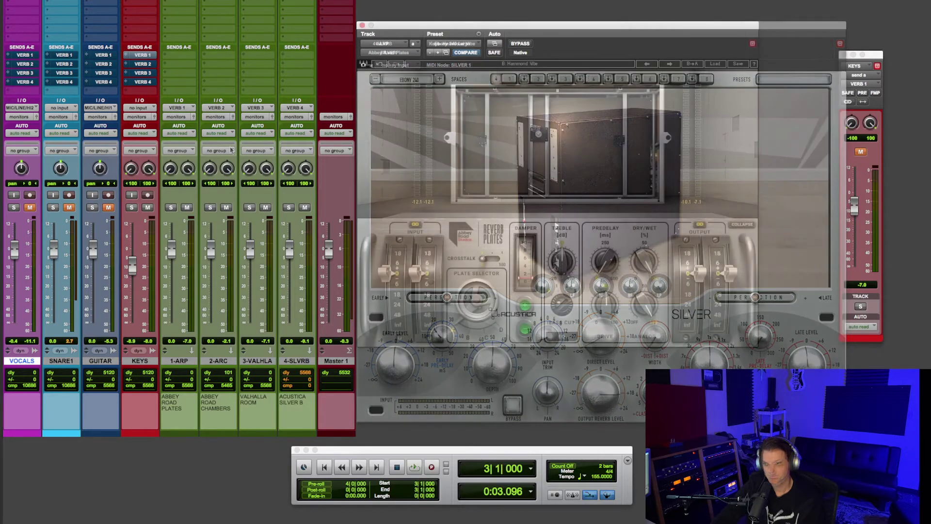
key(space)
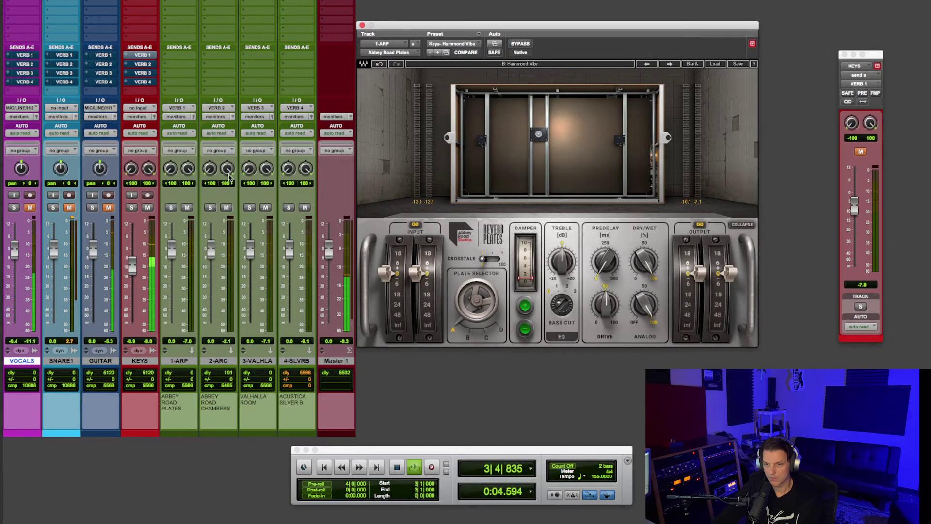
drag(132, 267, 133, 266)
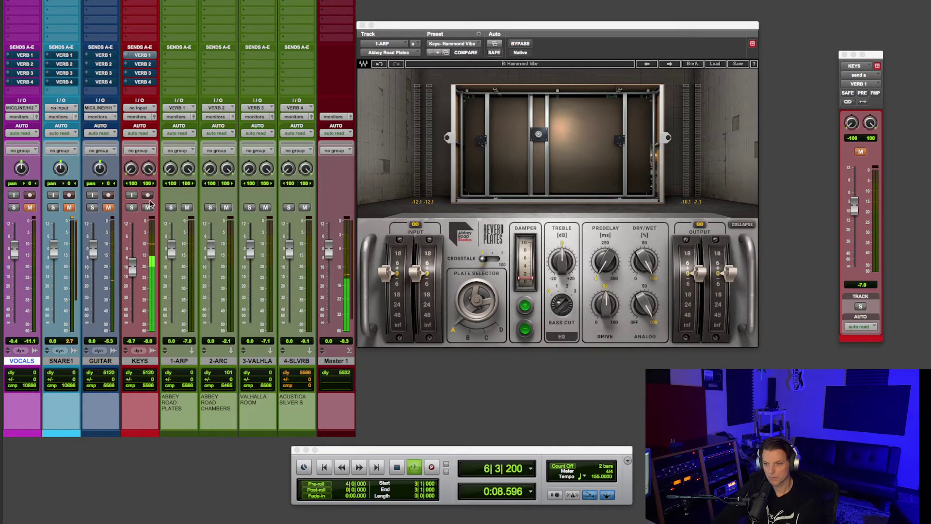
key(space)
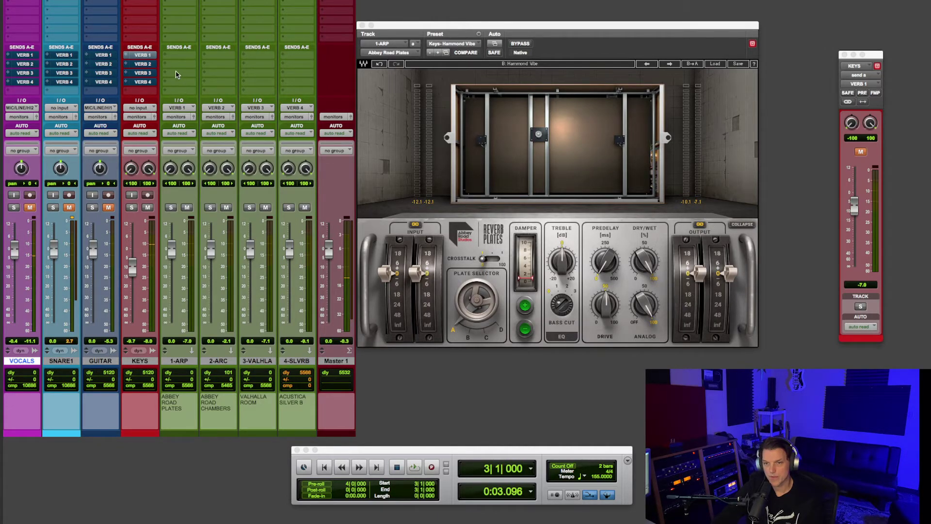
- Unmute the VERB 1 sends on all tracks and audition the keys through the Abbey Road Plates Hammond Vibe preset
click(140, 56)
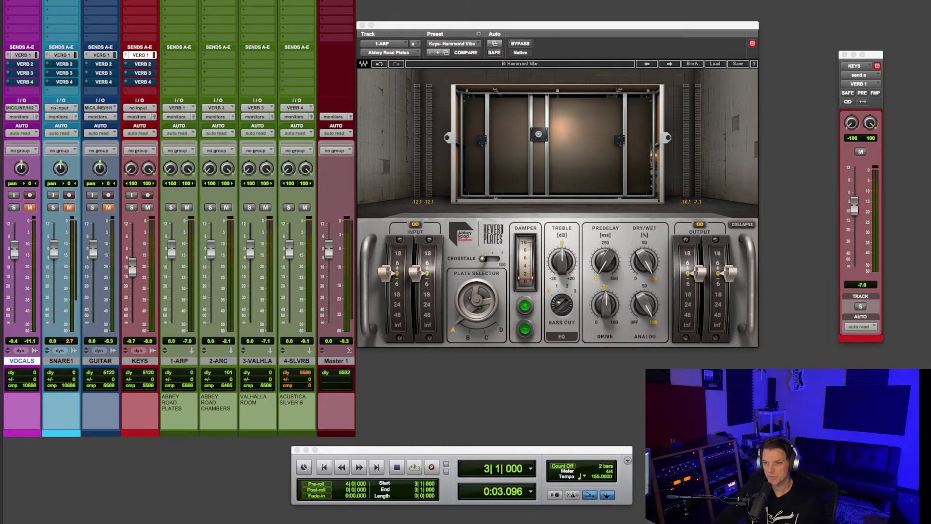
key(space)
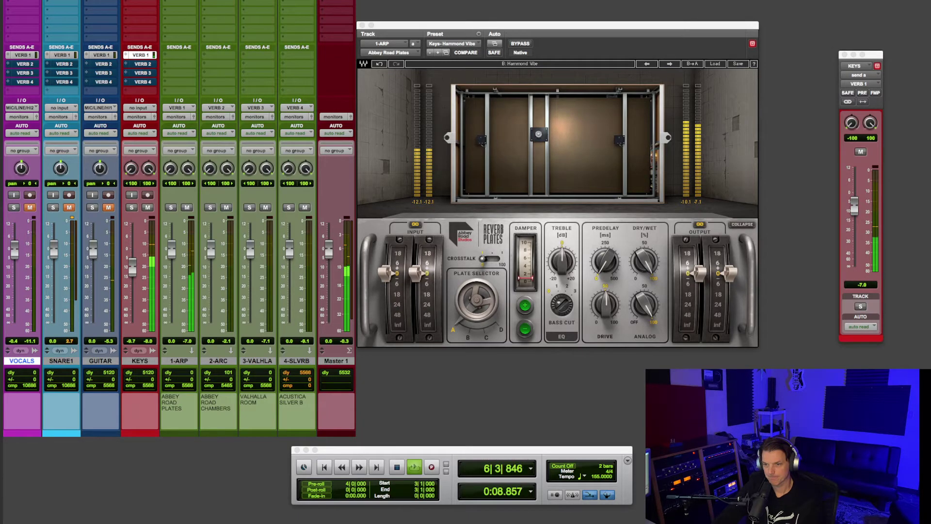
key(space)
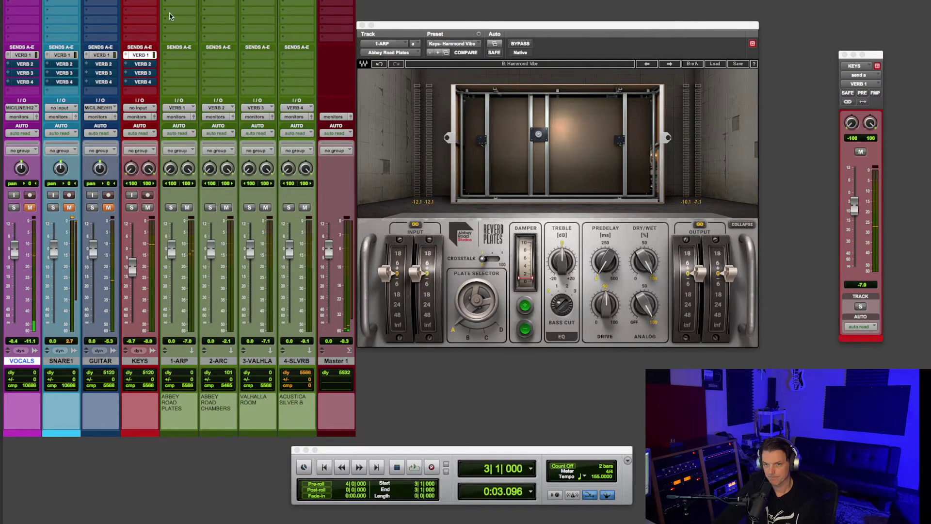
- Open Abbey Road Chambers on its Piano Chamber preset, switch all tracks to the VERB 2 sends and audition the keys
click(142, 65)
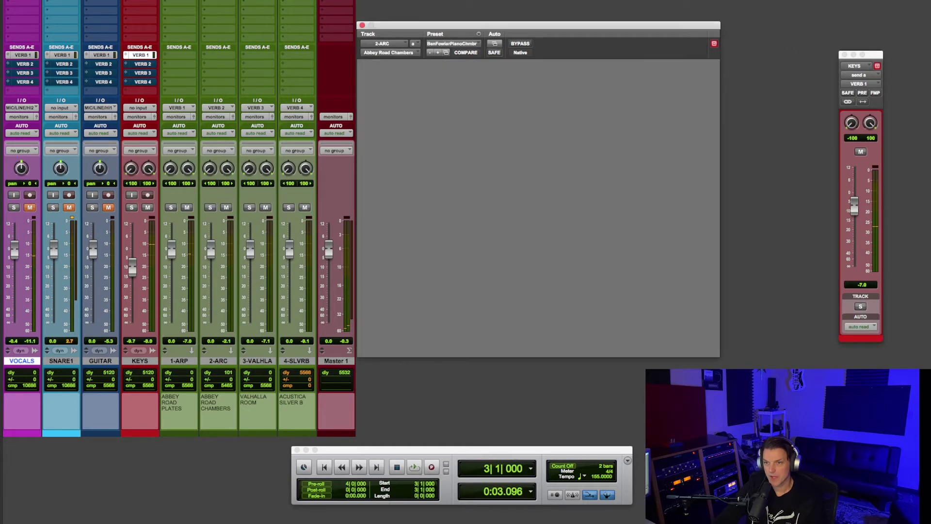
ctrl+super+click(143, 56)
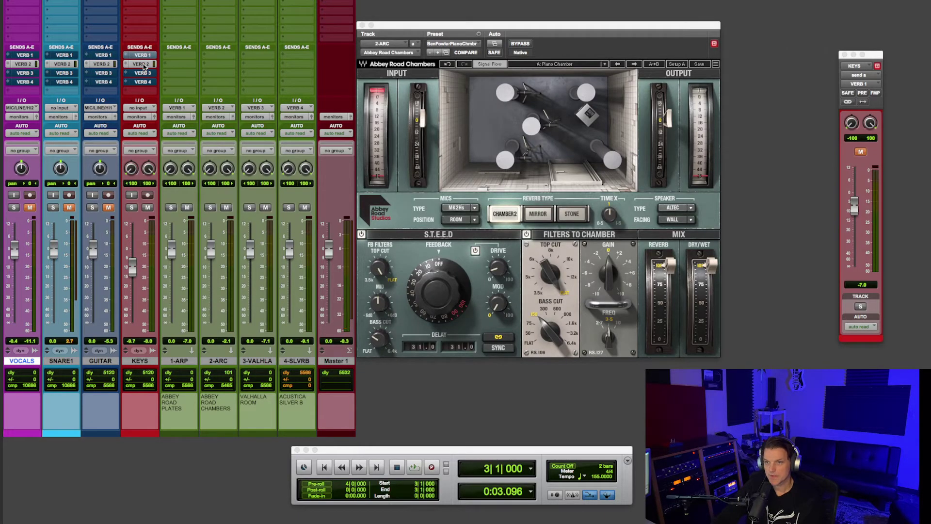
click(443, 45)
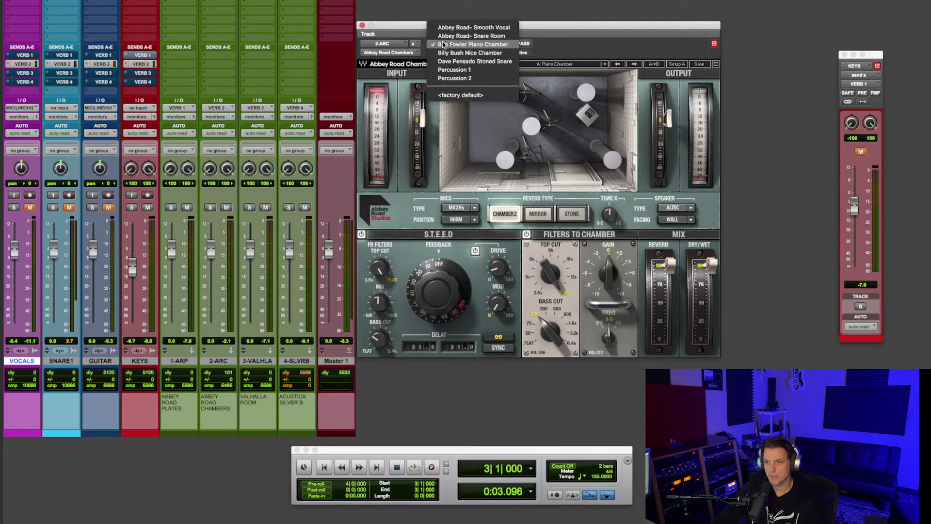
click(409, 1)
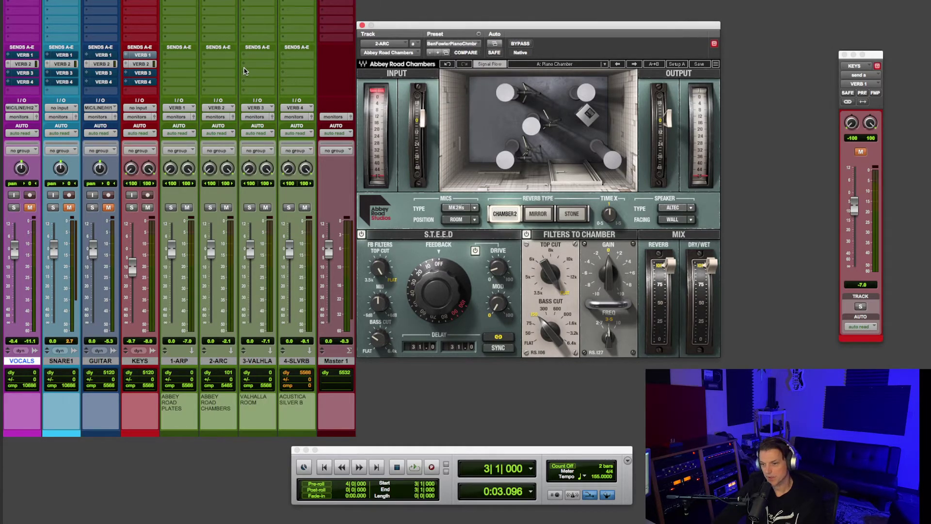
key(space)
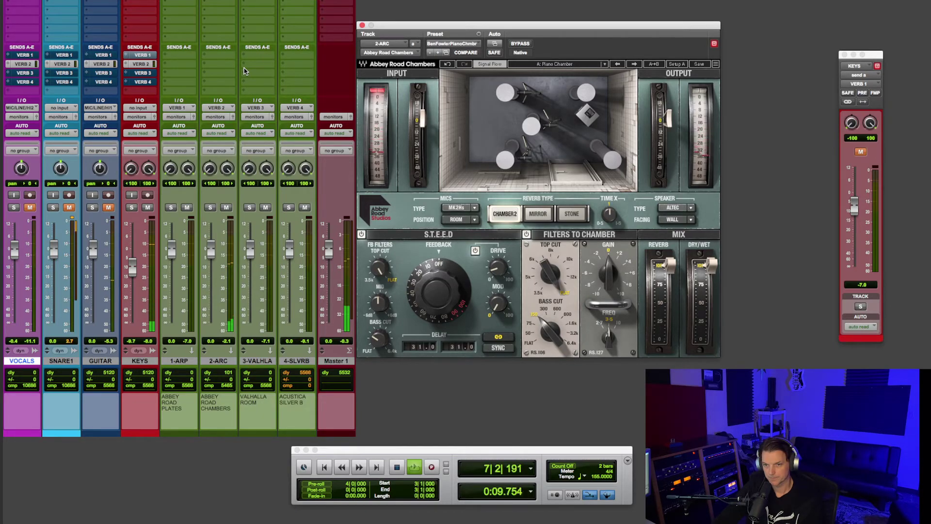
key(space)
- Switch all tracks to the VERB 3 sends, open ValhallaRoom on its Blade Runner preset and audition the keys
click(141, 74)
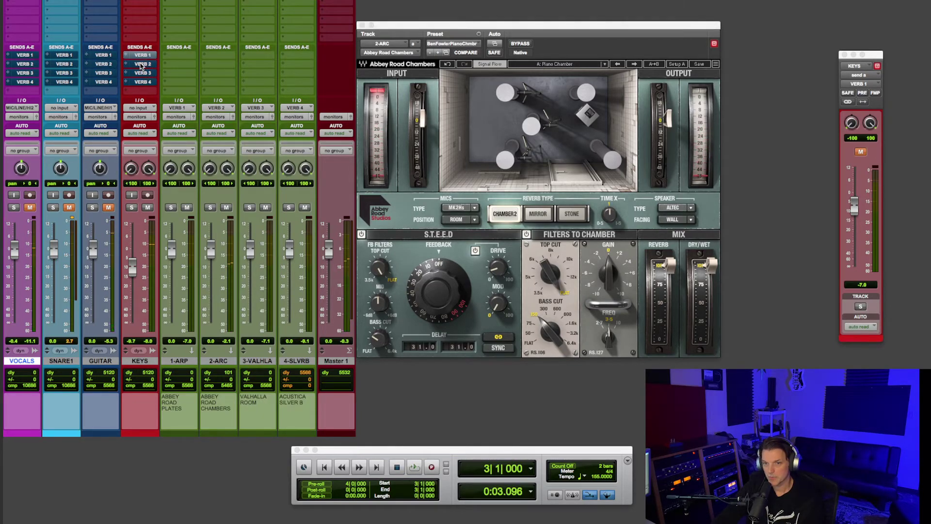
alt+super+click(141, 73)
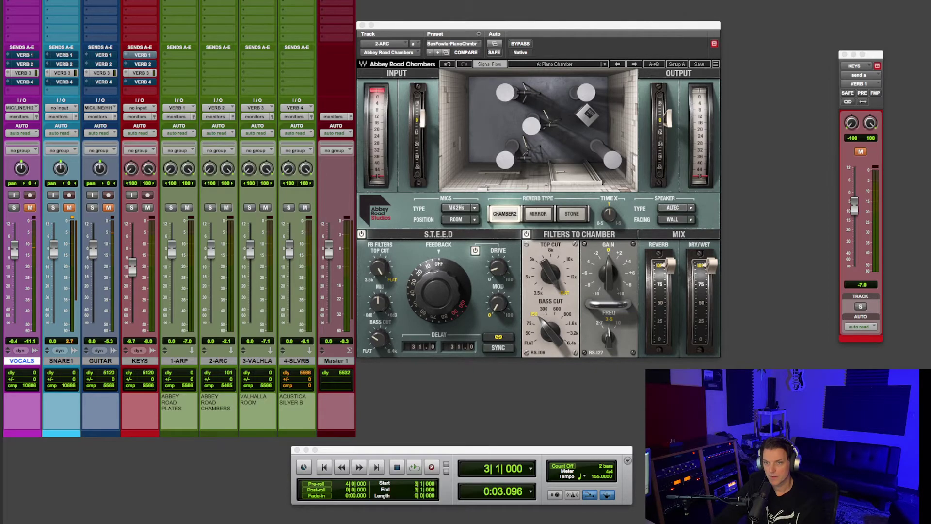
click(258, 1)
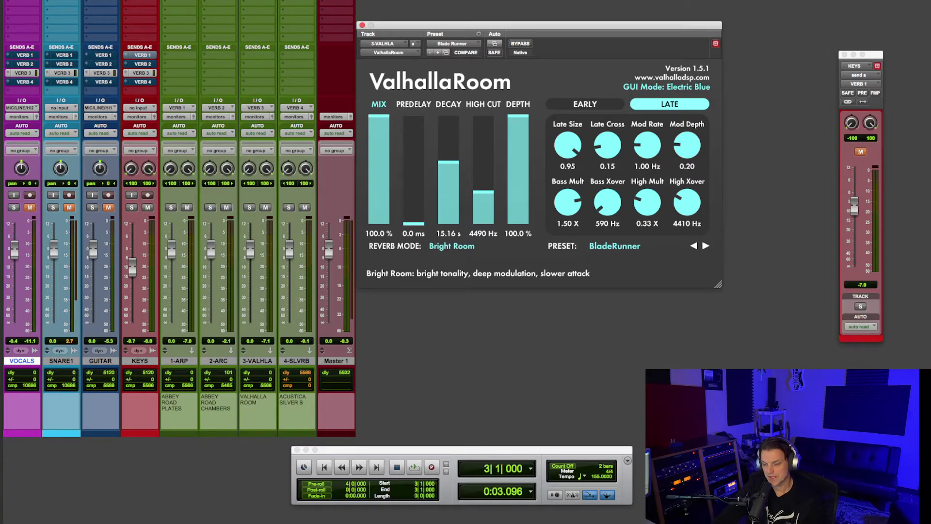
key(space)
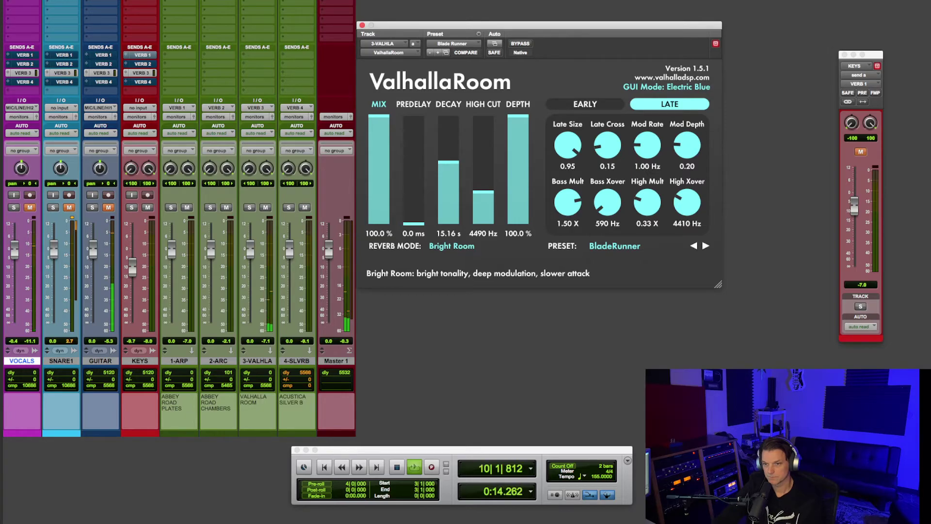
key(space)
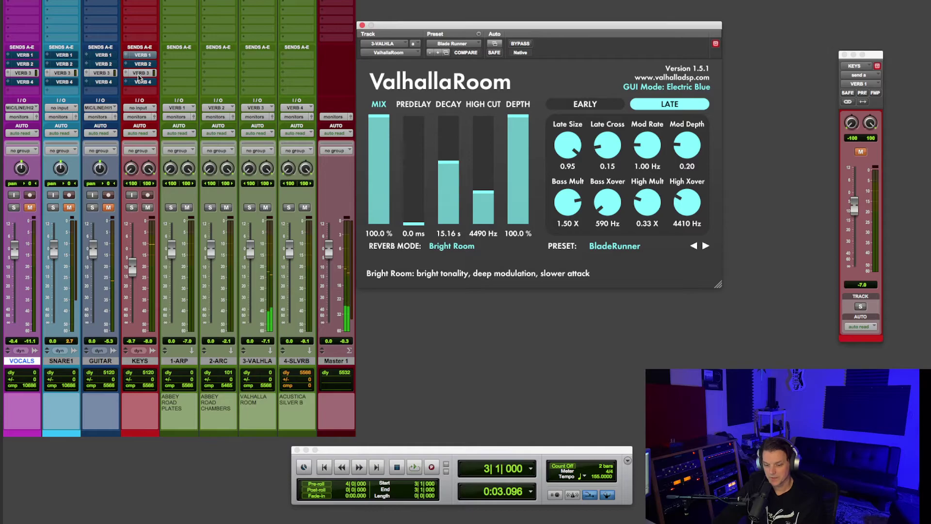
- Switch all tracks to the VERB 4 sends, open Acustica SILVER on its Ebony 240 Time 12 preset and audition the keys
click(139, 77)
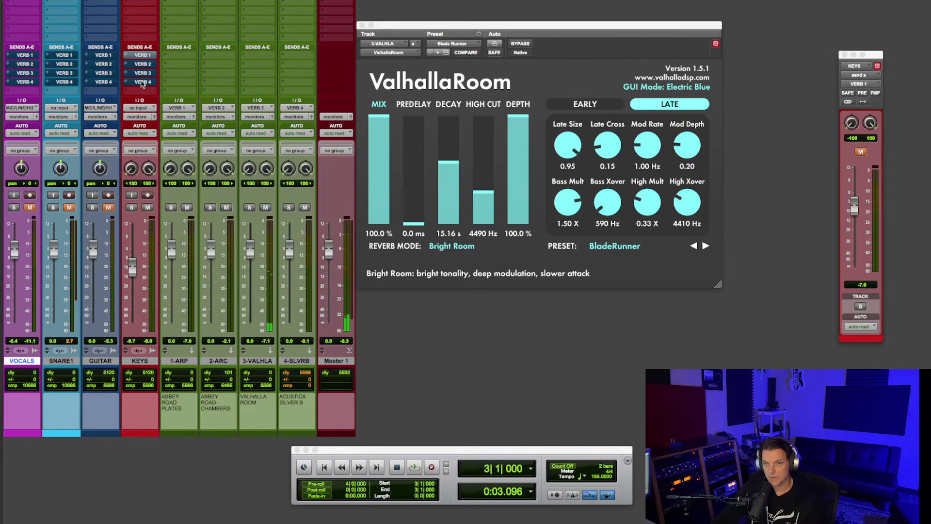
click(146, 83)
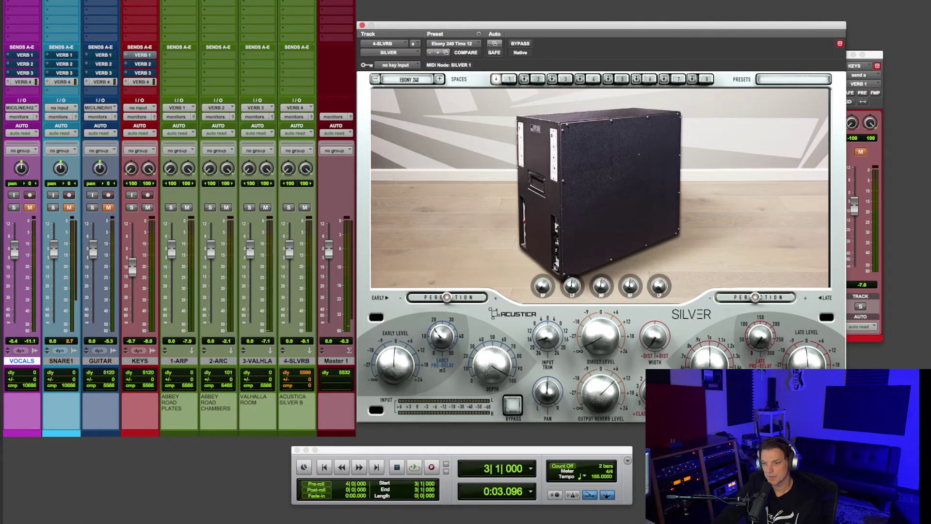
key(space)
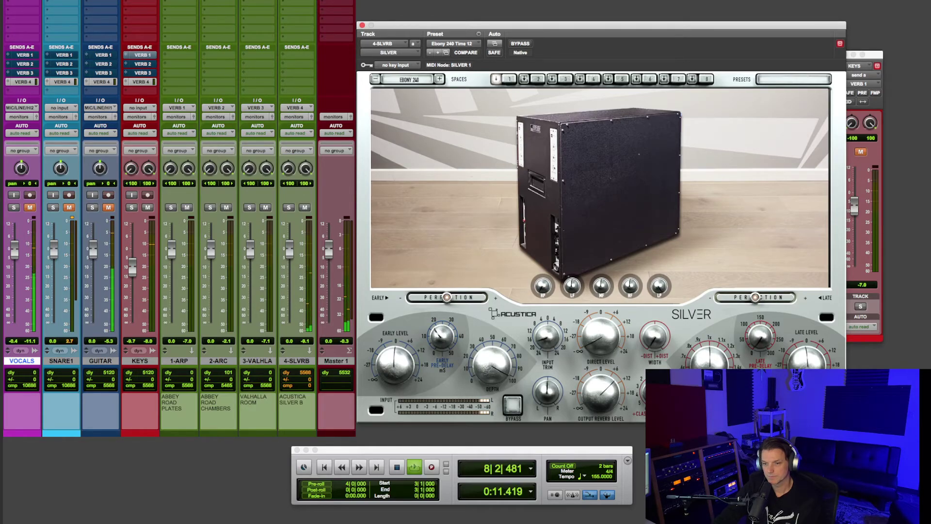
key(space)
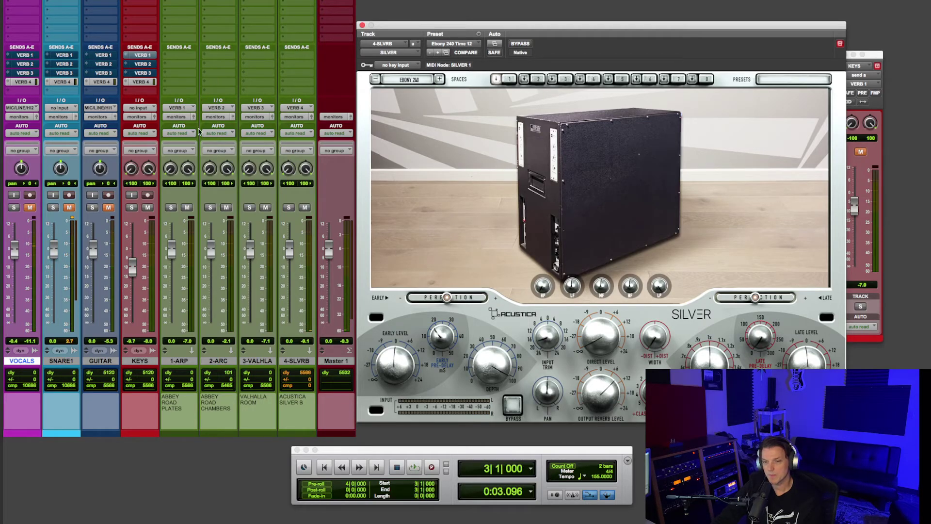
- Return to Abbey Road Plates on the VERB 1 sends, play the keys and switch all tracks to the VERB 2 sends during playback
alt+super+click(142, 83)
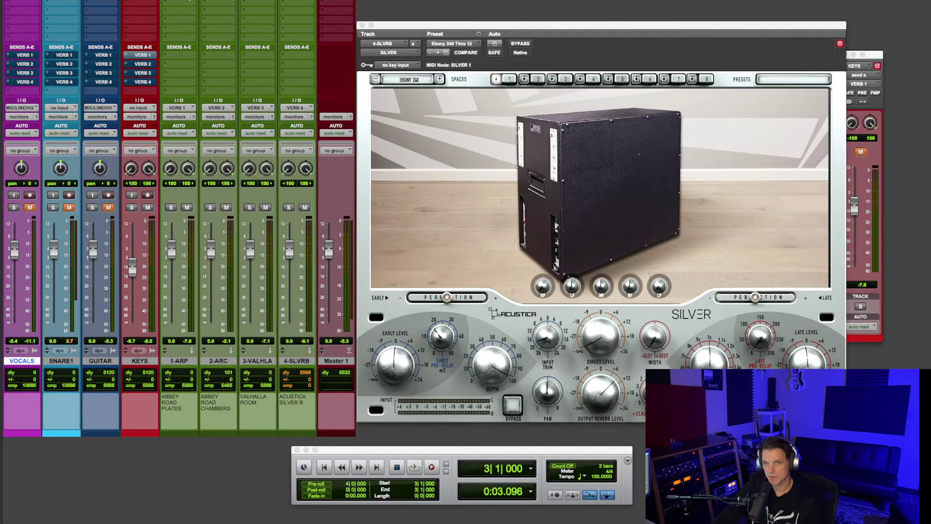
click(179, 1)
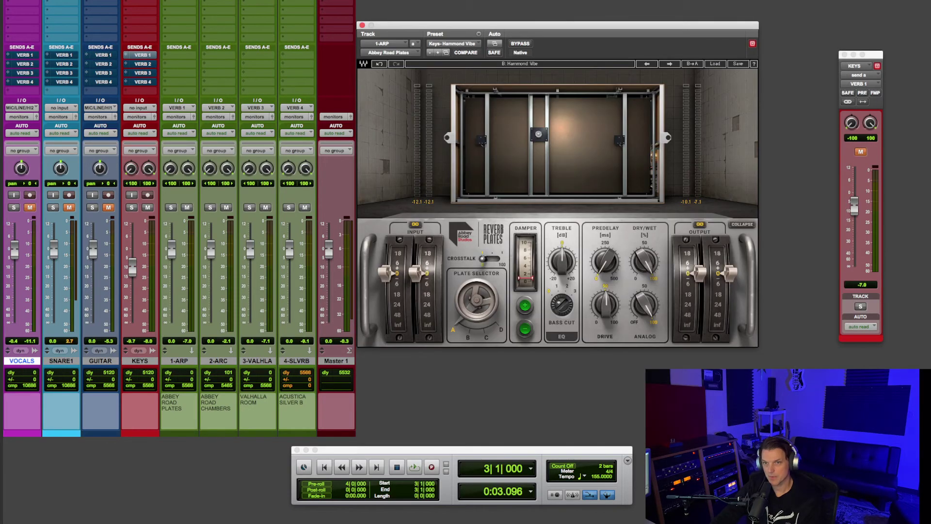
click(141, 55)
key(space)
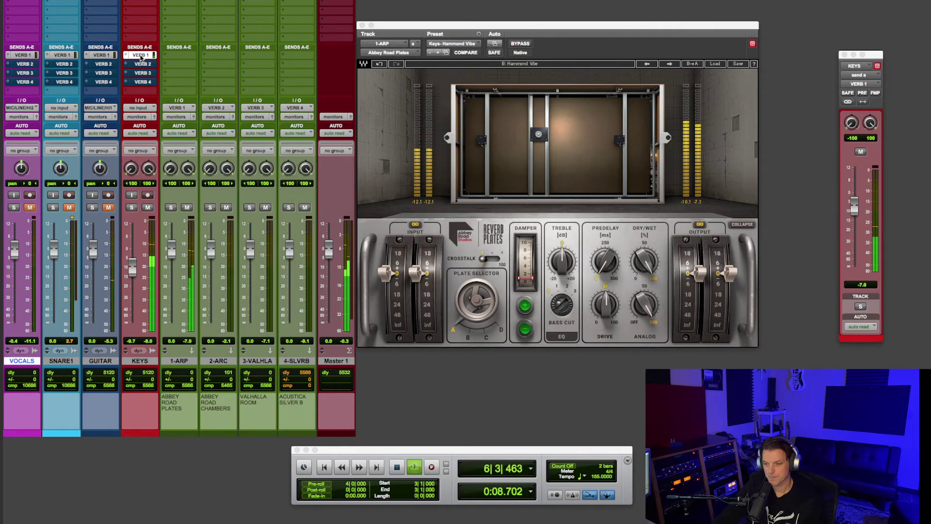
alt+super+click(141, 58)
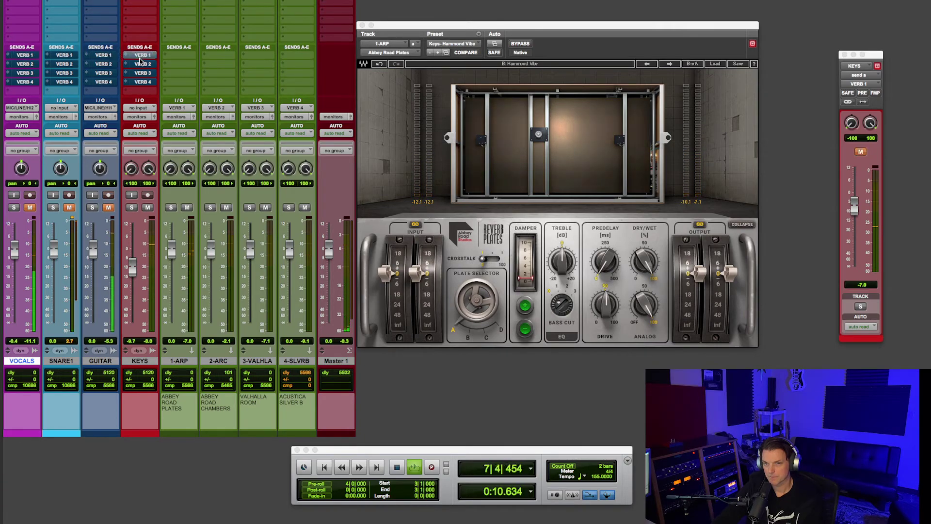
alt+super+click(140, 66)
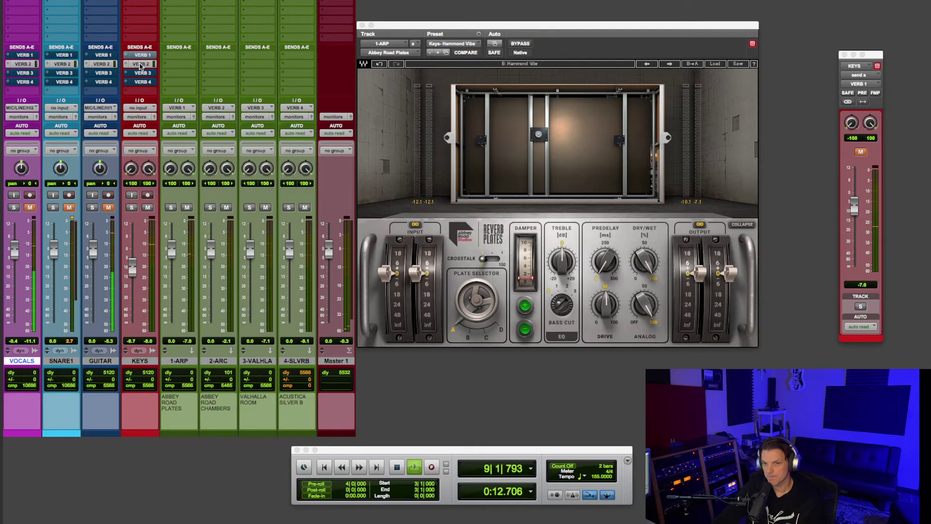